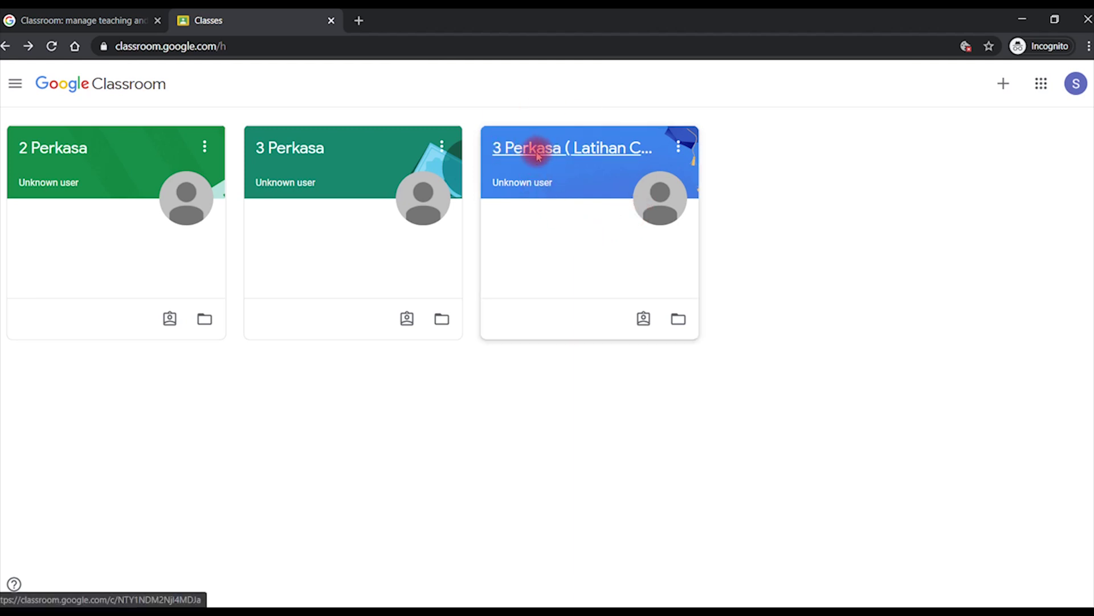
# Step: Open the 3 Perkasa ( Latihan Cuti ) class and expand the "Answer the questions." assignment in its classwork
pyautogui.click(537, 155)
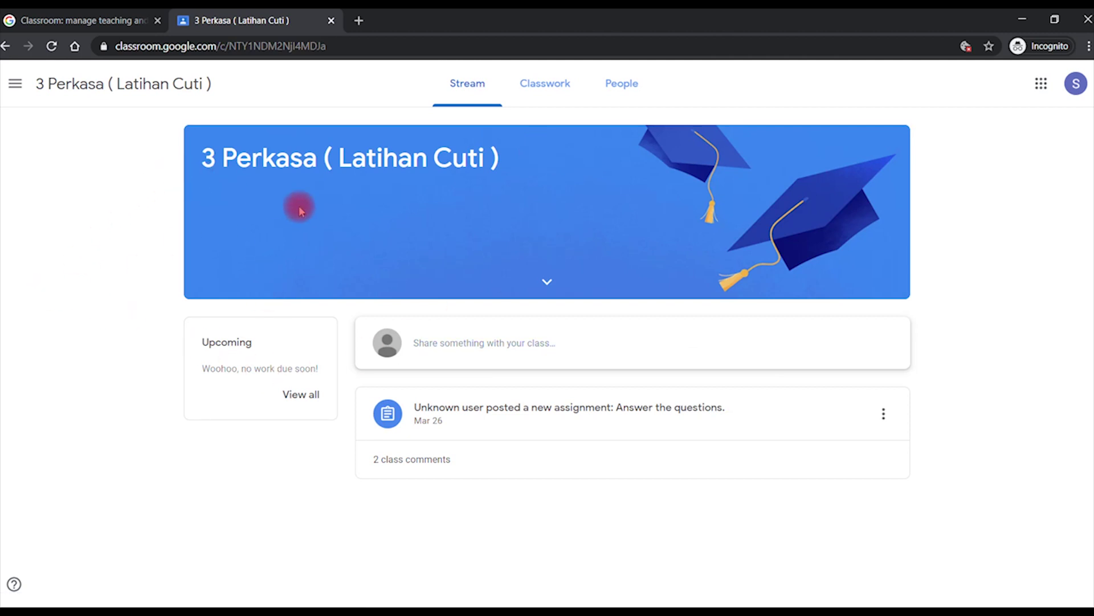
pyautogui.click(545, 83)
pyautogui.click(5, 46)
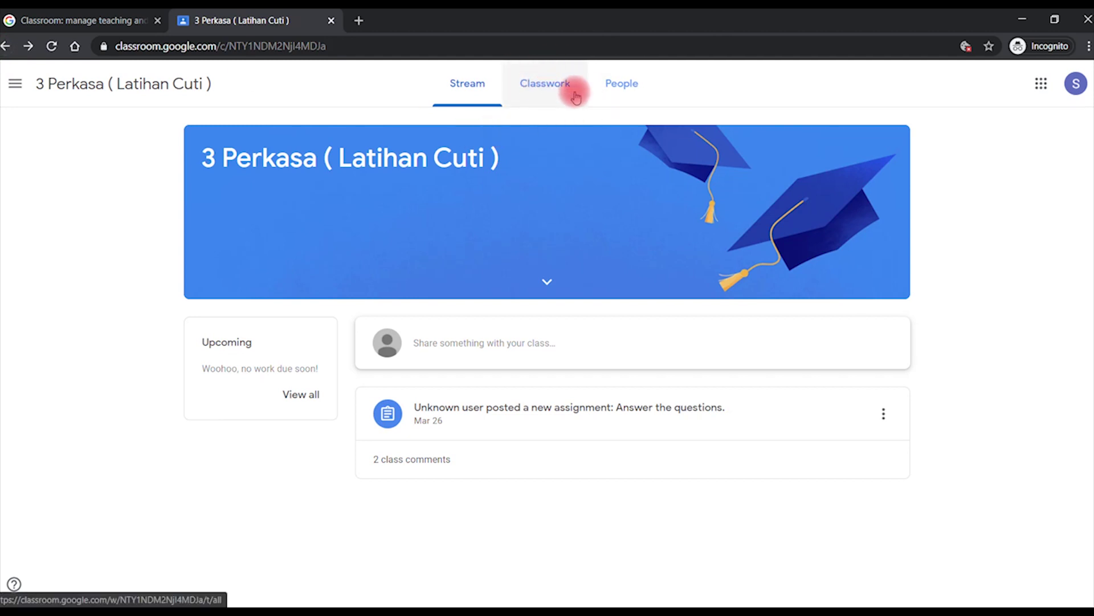
pyautogui.click(548, 84)
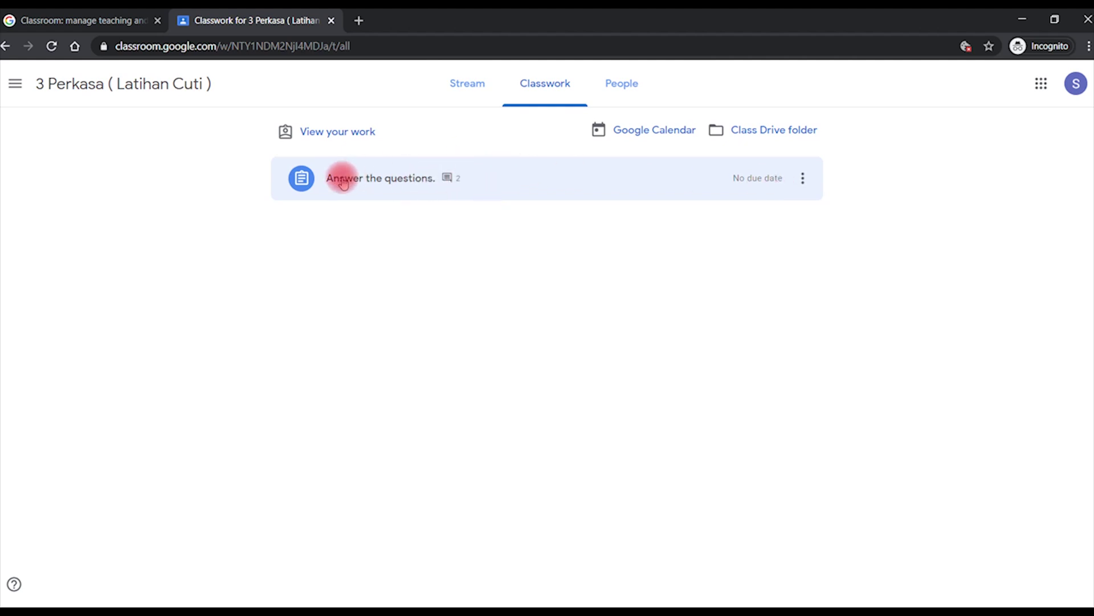
pyautogui.click(506, 174)
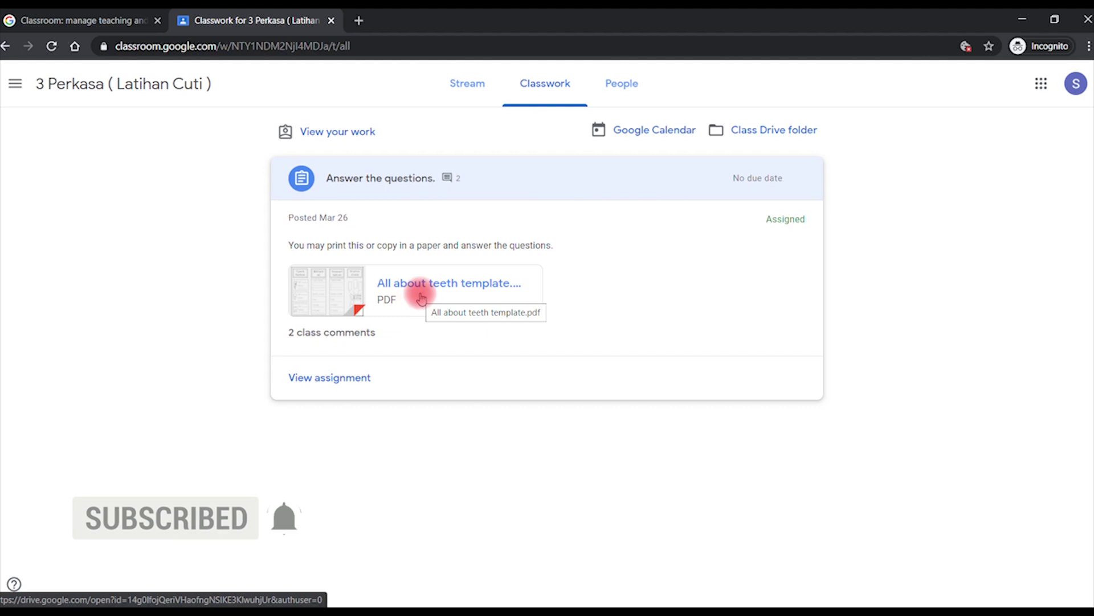
# Step: Preview the attached All about teeth template.pdf and return to the classwork list
pyautogui.click(431, 290)
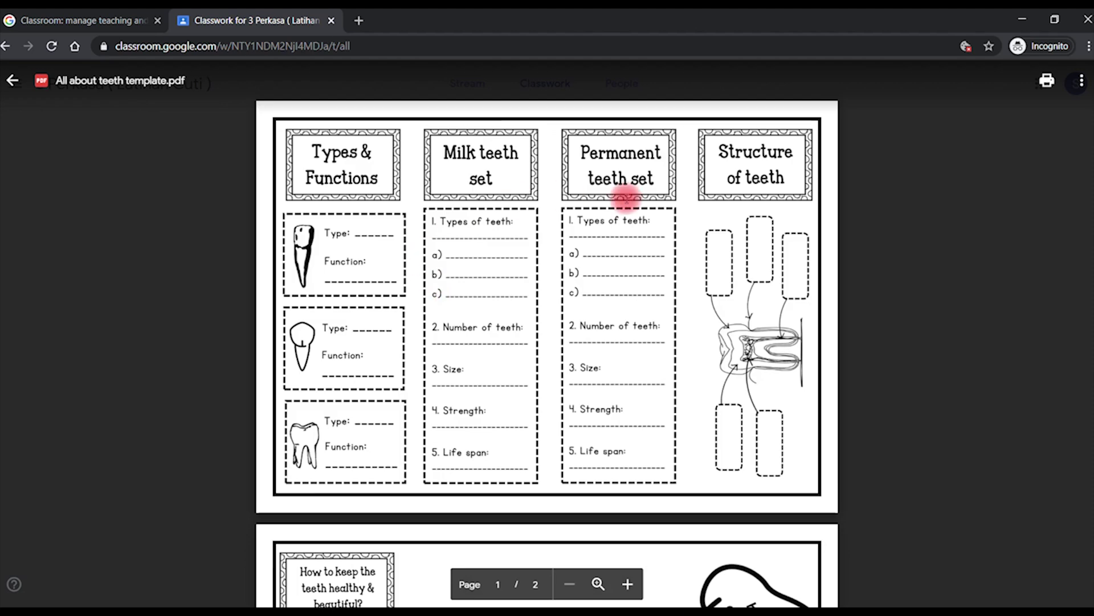
pyautogui.doubleClick(459, 251)
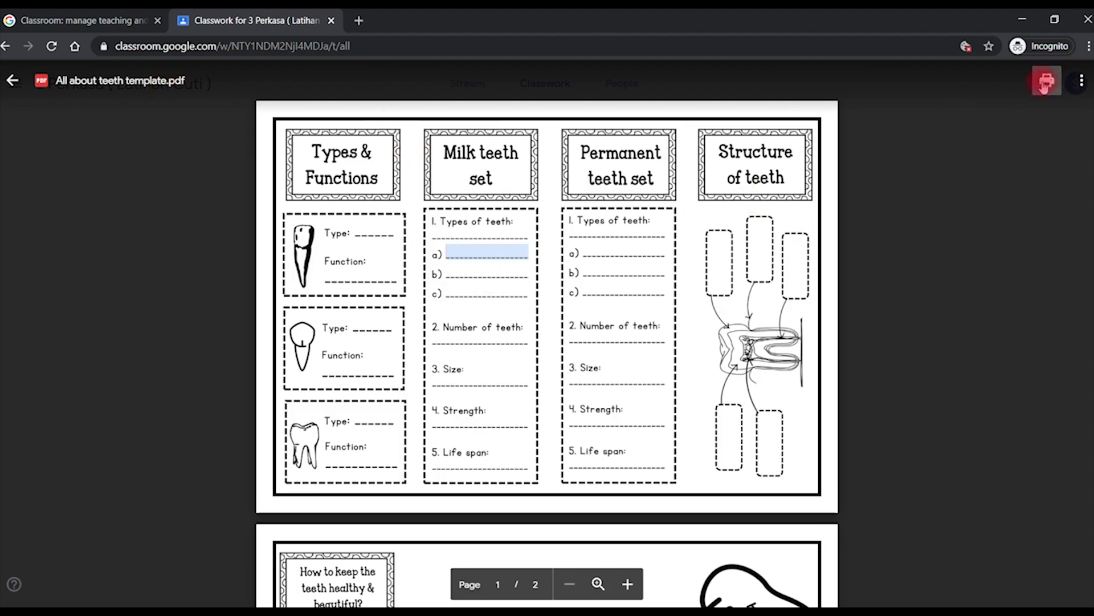
pyautogui.click(12, 81)
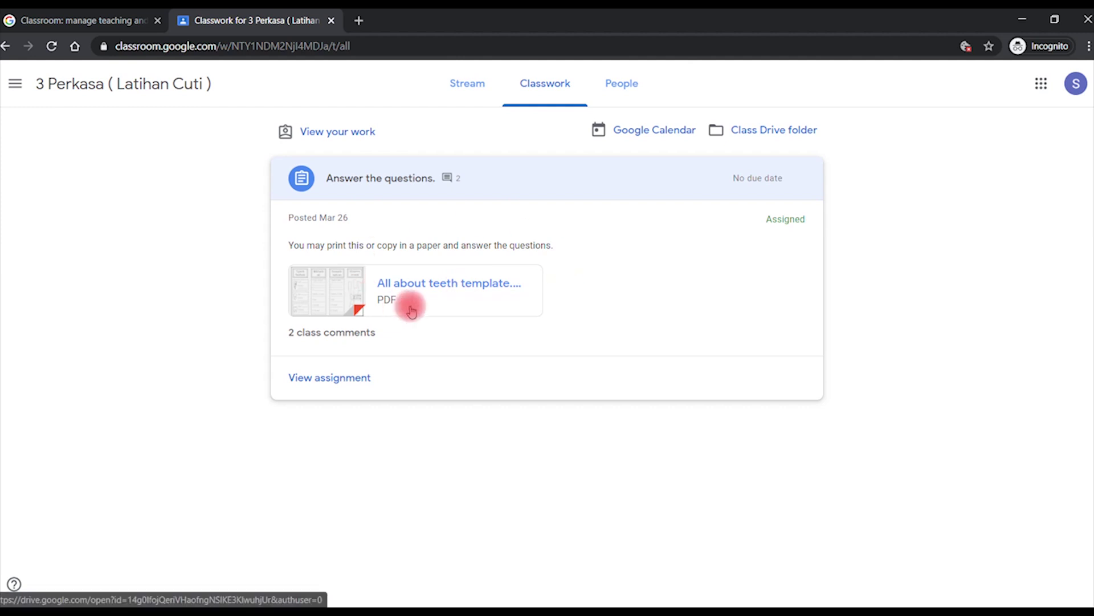
# Step: Post the class comment "Ok teacher" on the "Answer the questions." assignment and close the comments
pyautogui.click(319, 333)
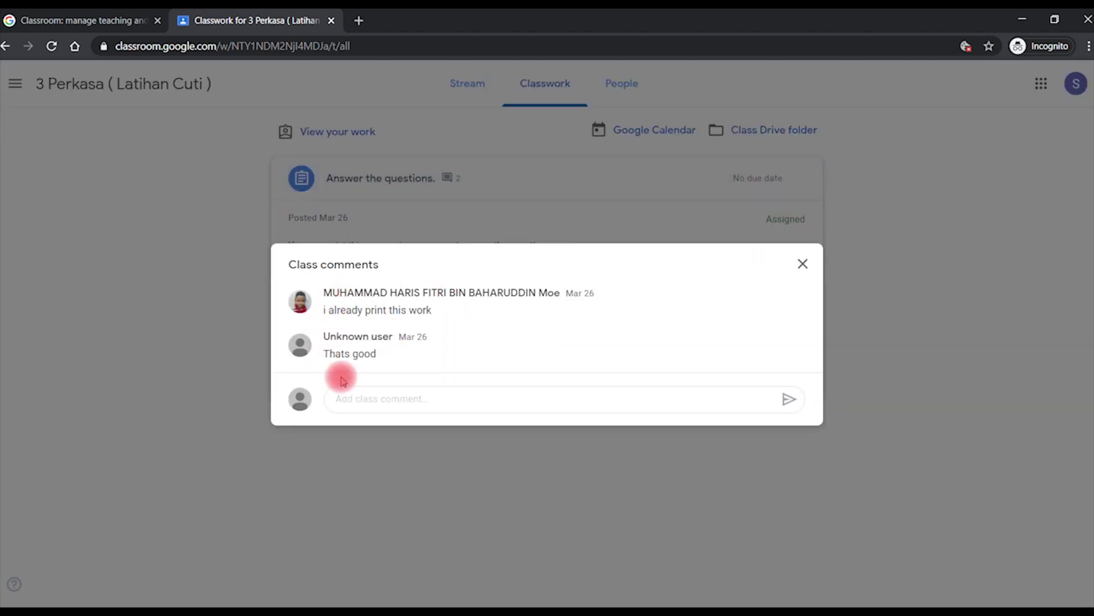
pyautogui.click(382, 399)
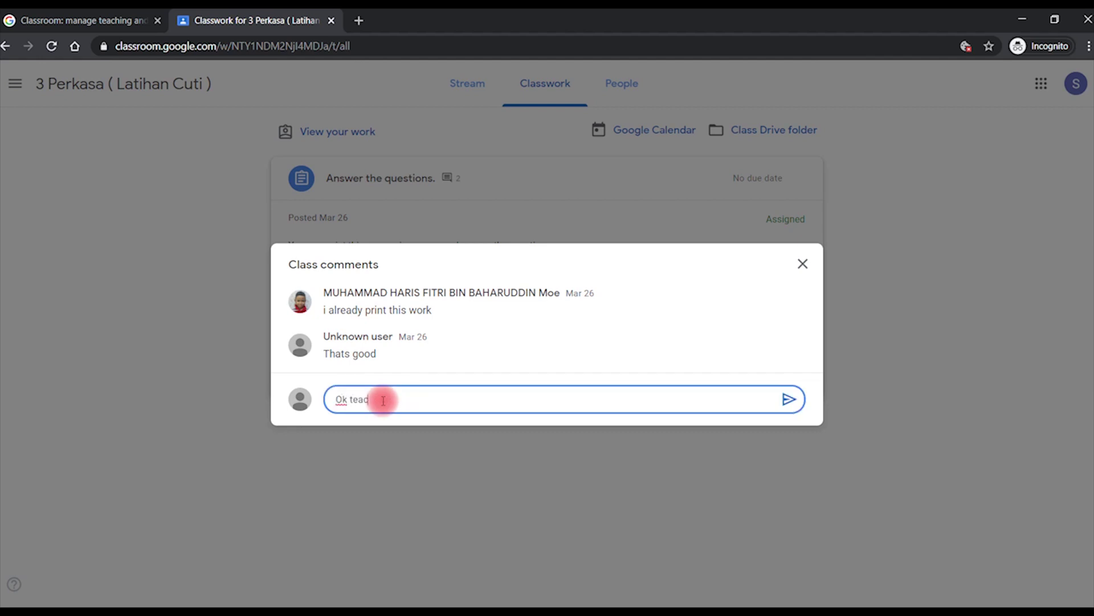
pyautogui.click(789, 400)
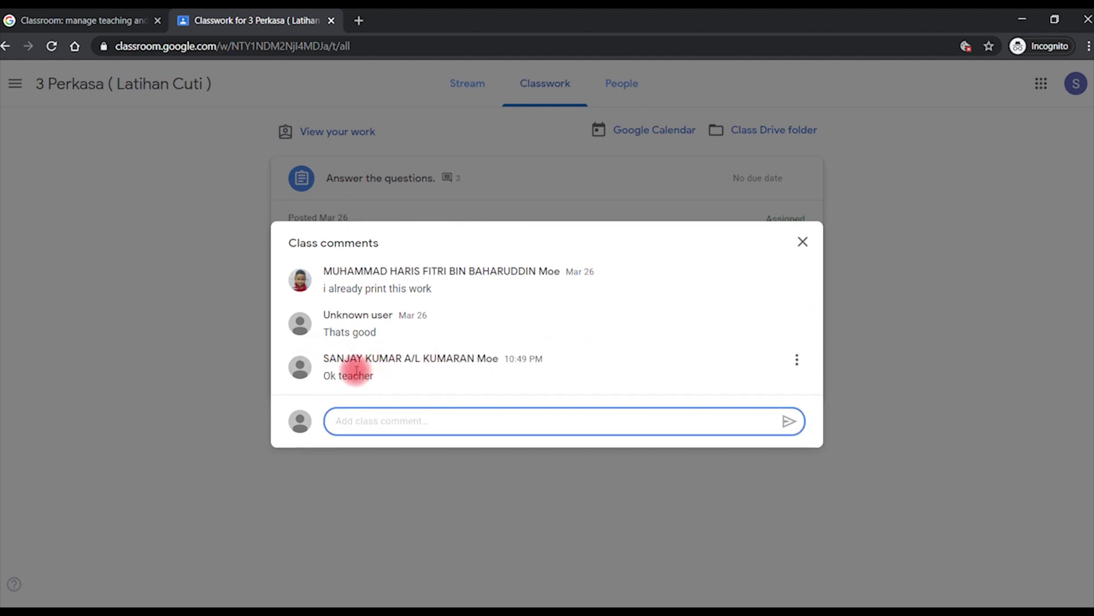
pyautogui.click(801, 241)
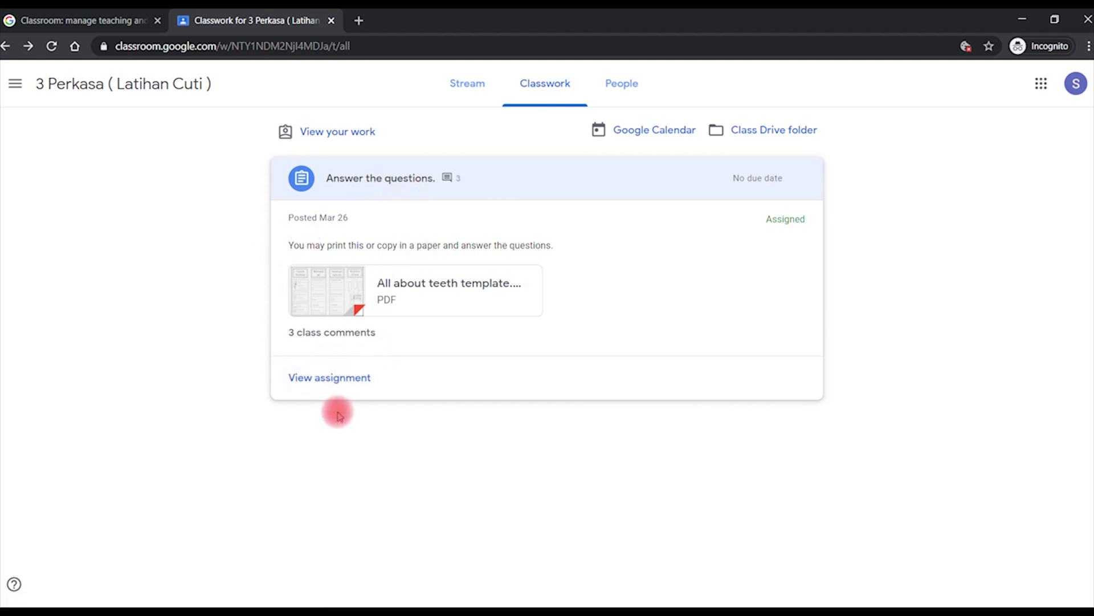
# Step: Upload the image 176c5036-518c-4ede-acec-8d91f4a68889.jpg from the device to the "Answer the questions." assignment and turn it in
pyautogui.click(341, 377)
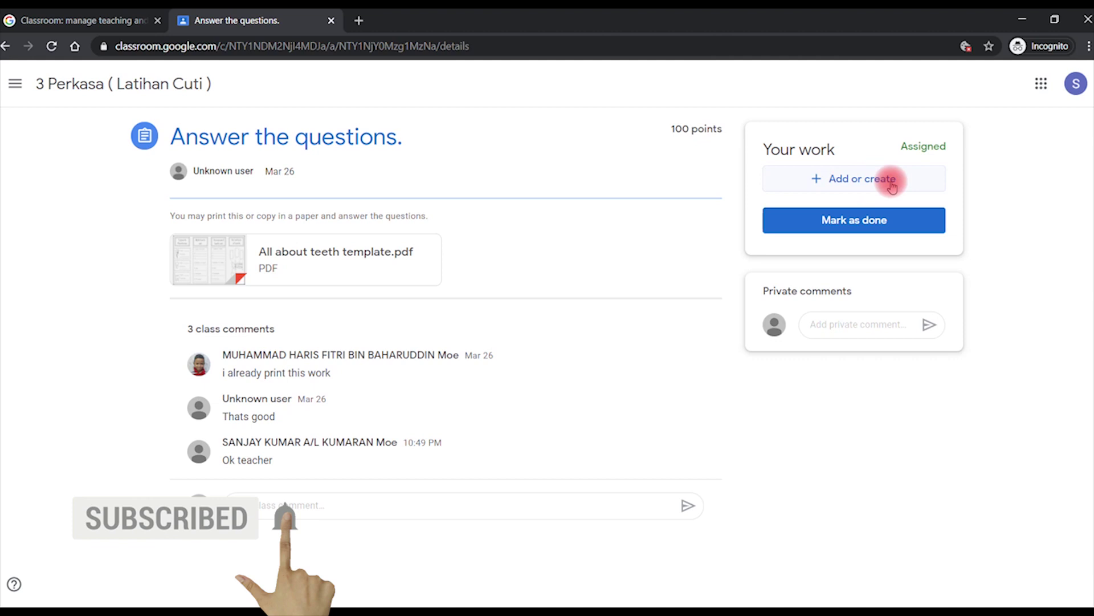
pyautogui.click(861, 180)
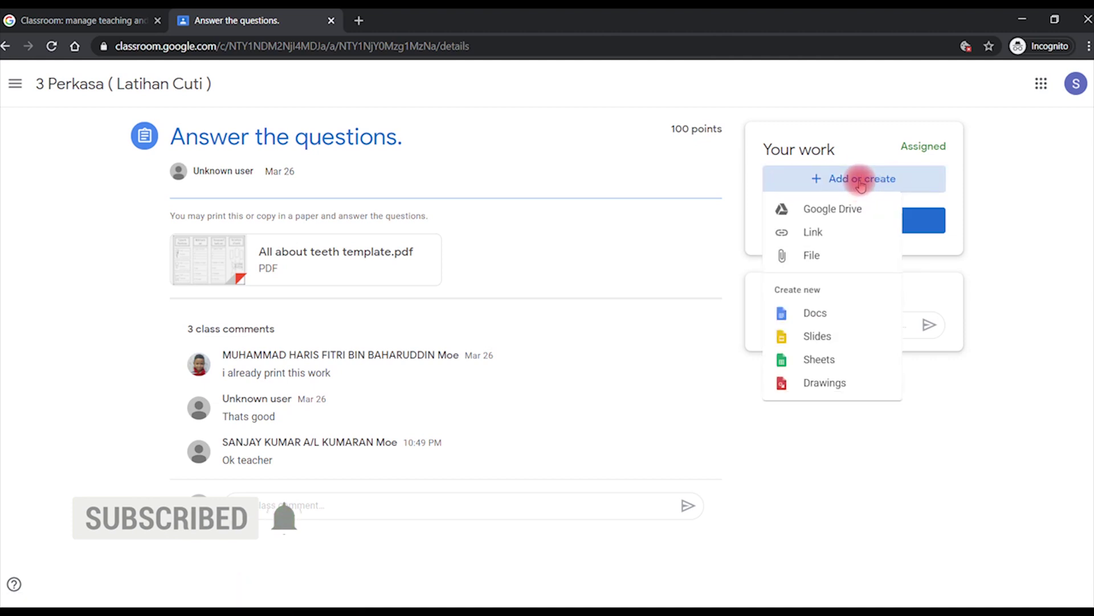
pyautogui.click(814, 258)
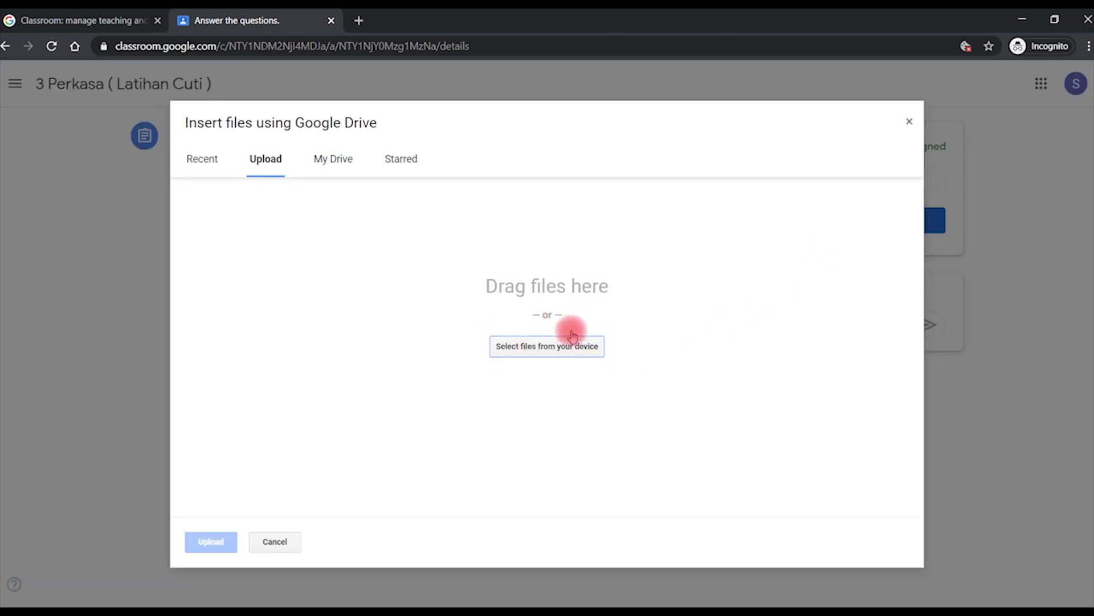
pyautogui.click(545, 348)
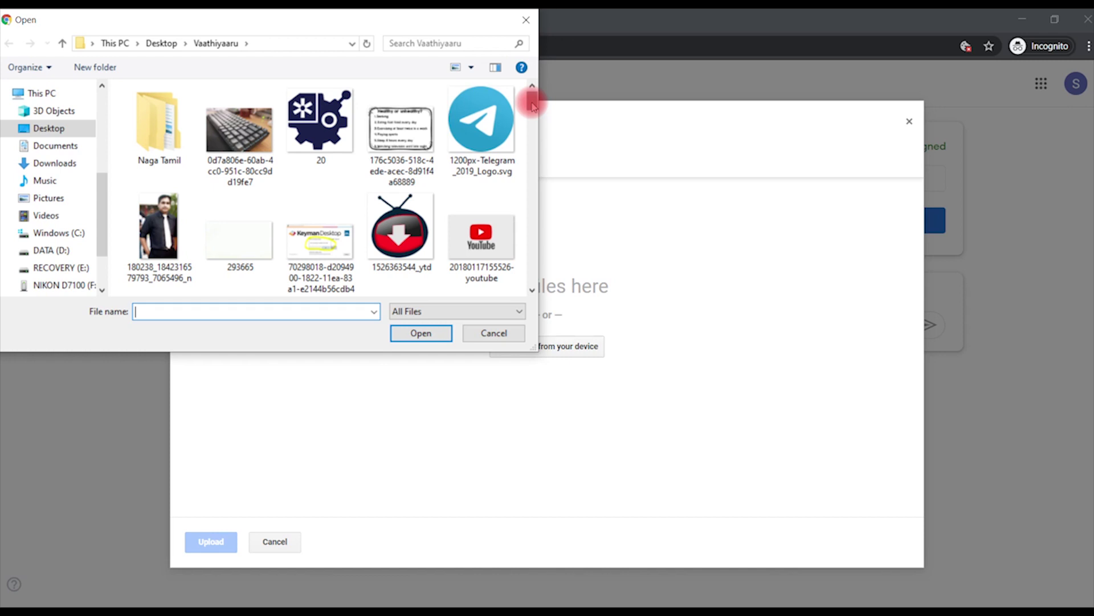
pyautogui.click(395, 132)
pyautogui.click(417, 332)
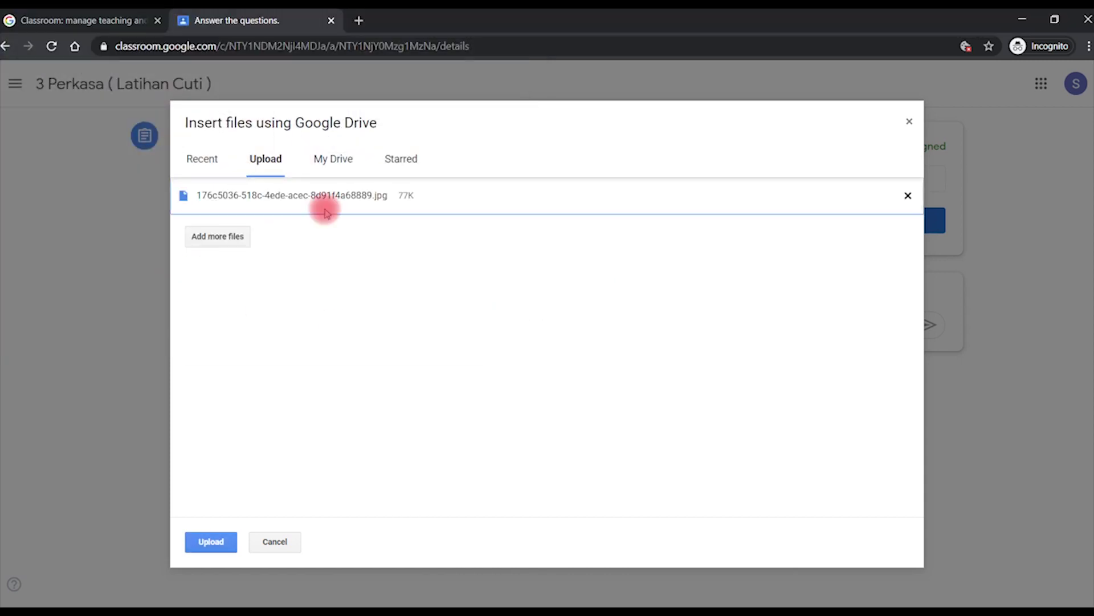
pyautogui.click(210, 544)
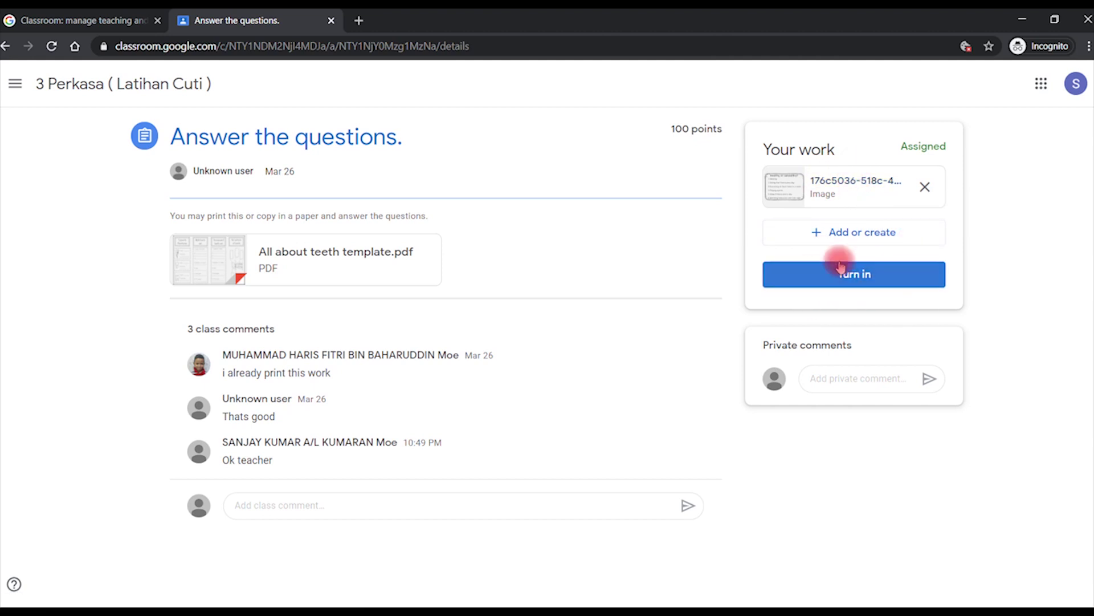
pyautogui.click(836, 280)
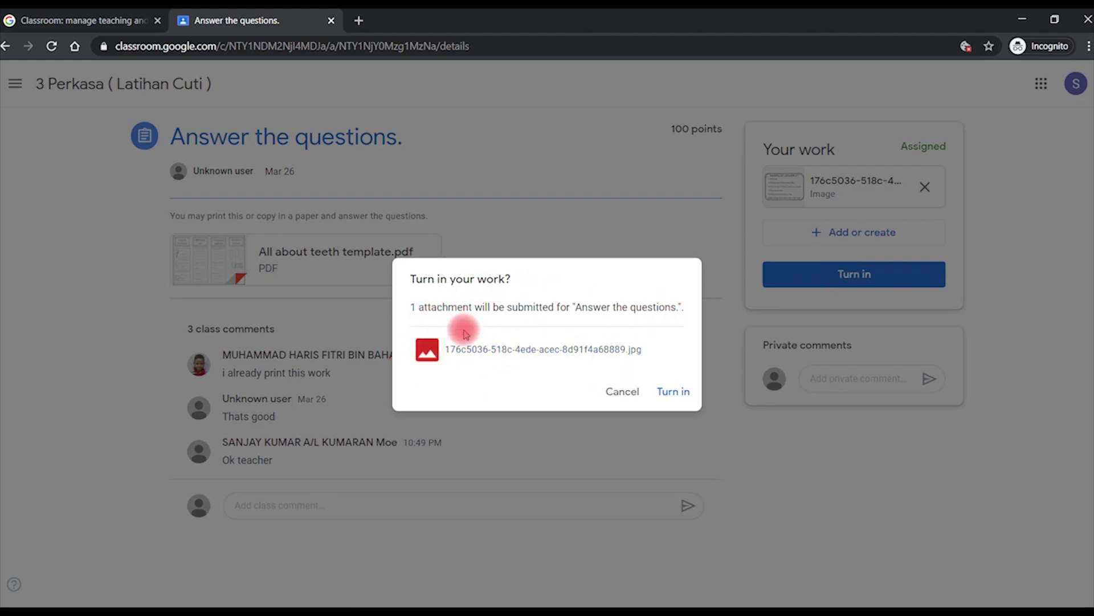
pyautogui.click(674, 392)
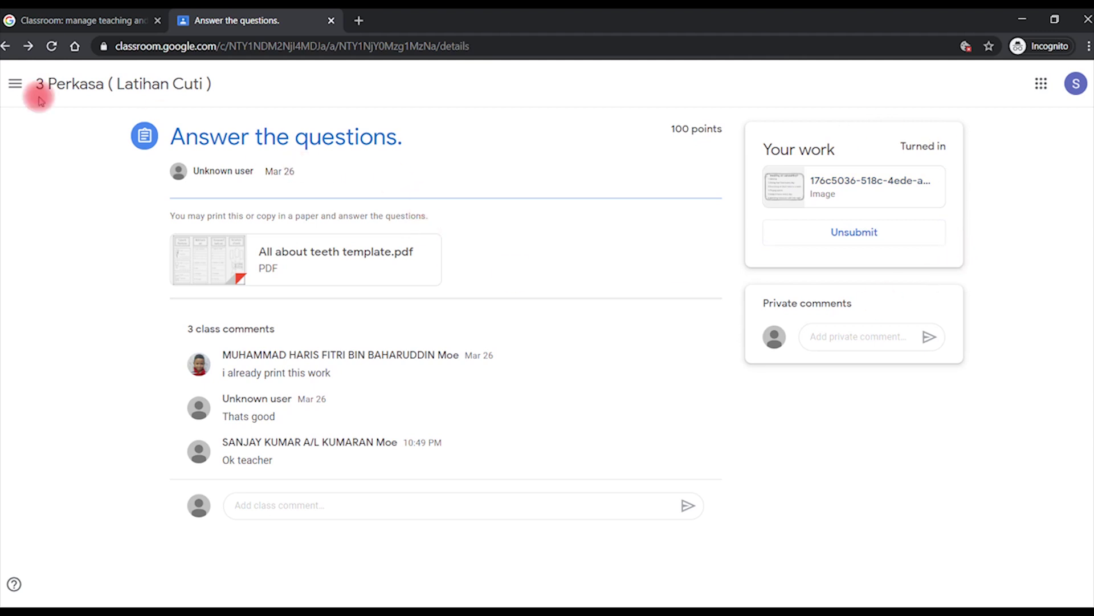
# Step: Return to the 3 Perkasa ( Latihan Cuti ) classwork and open the full "Tolong siapkan Kuiz di bawah" assignment under Bahasa Tamil
pyautogui.click(15, 89)
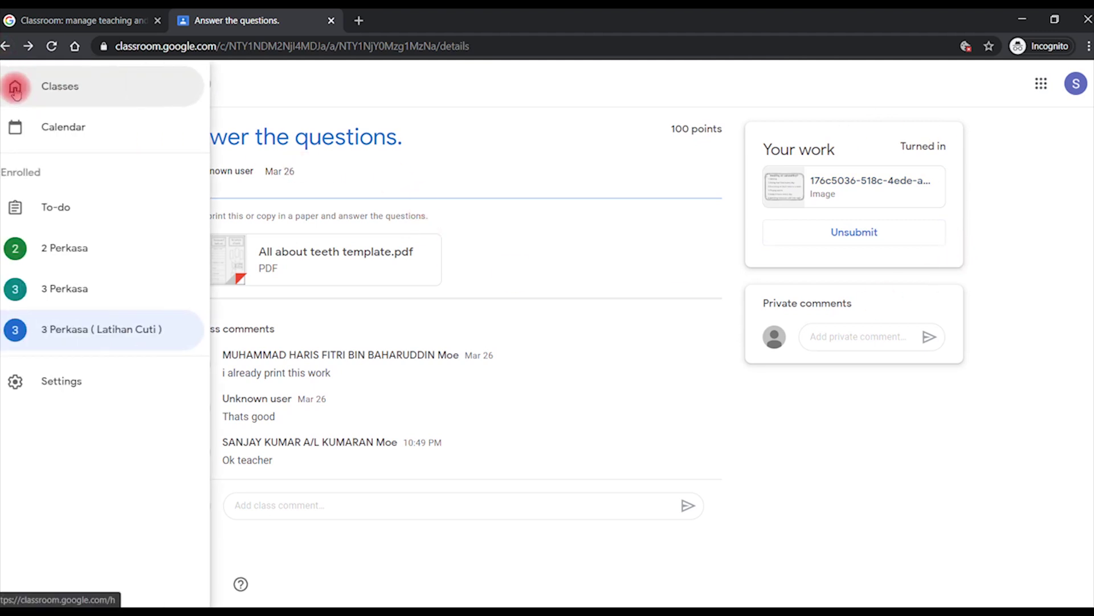
pyautogui.click(85, 331)
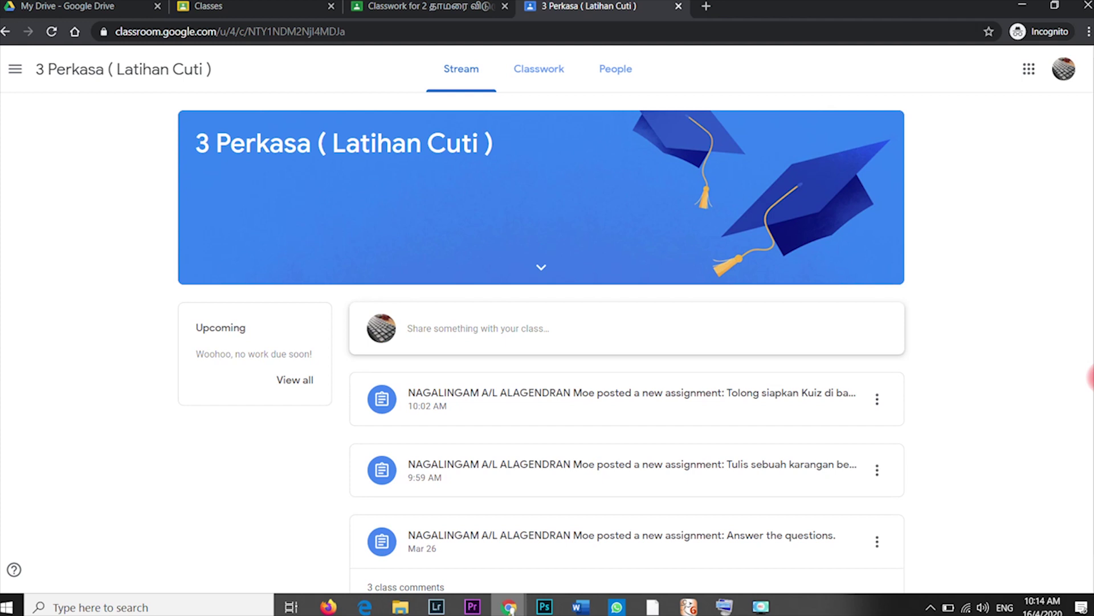
pyautogui.click(538, 70)
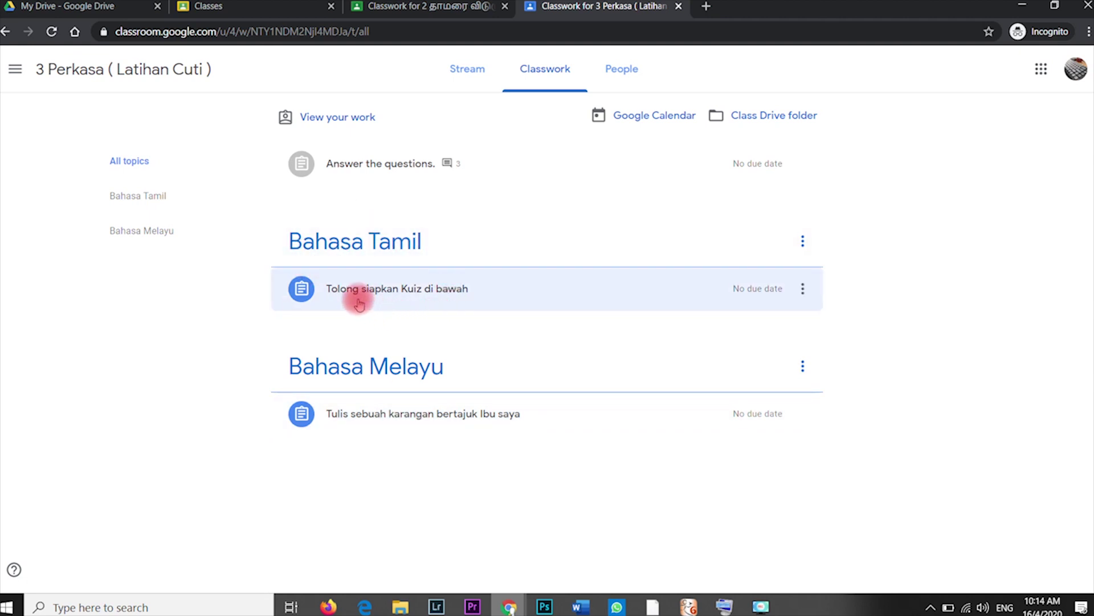
pyautogui.click(370, 293)
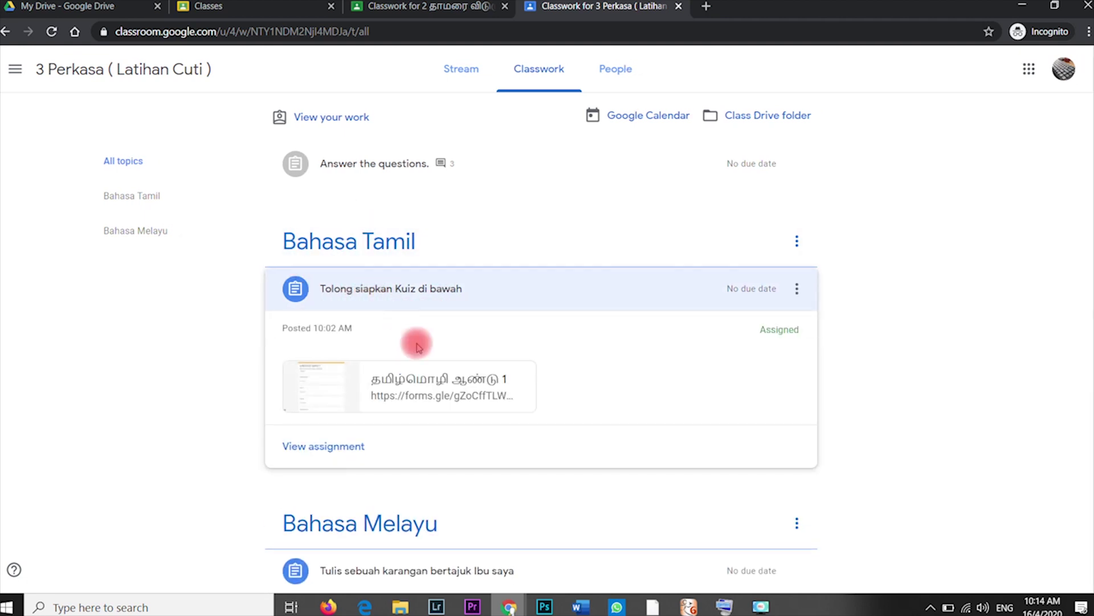
pyautogui.click(329, 450)
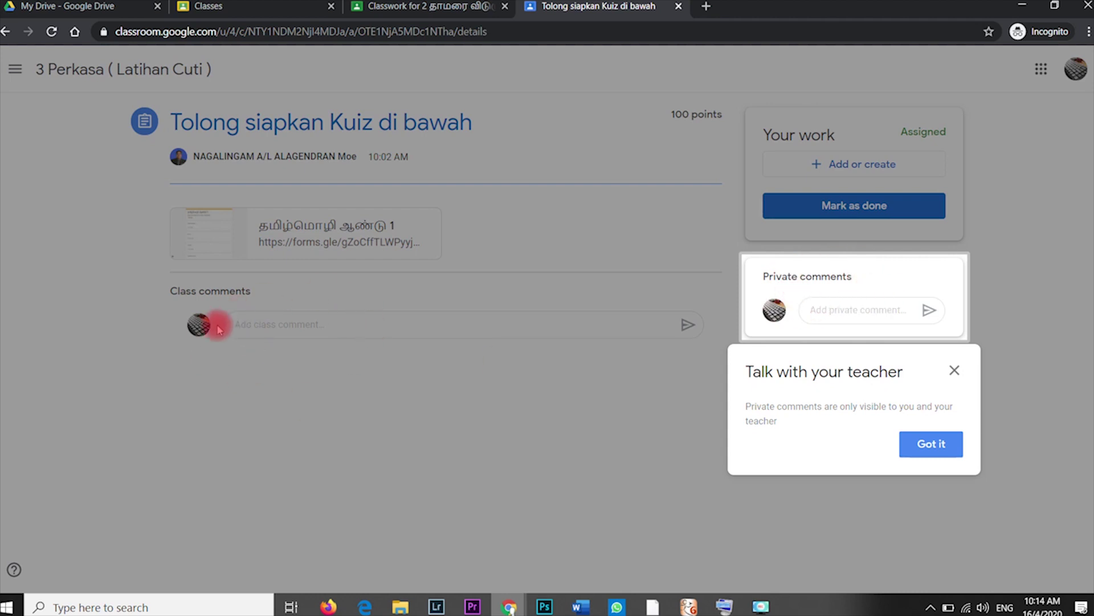
# Step: Dismiss the private comments tip and open the quiz form தமிழ்மொழி ஆண்டு 1 attached to the assignment
pyautogui.click(955, 372)
pyautogui.click(849, 312)
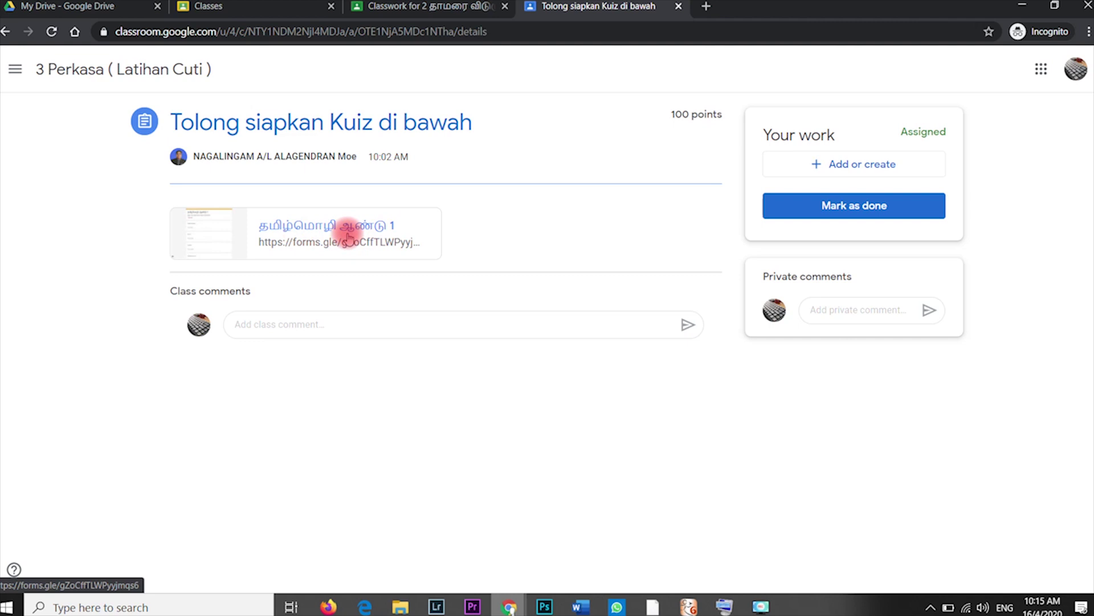
pyautogui.click(326, 233)
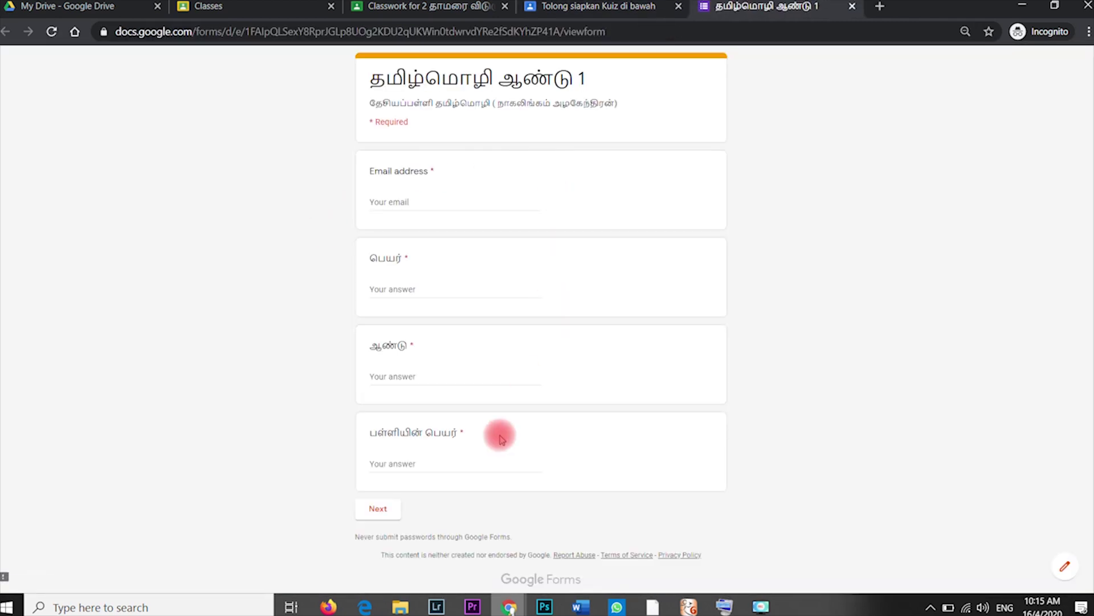
# Step: Fill in the student's email address and name, enter year 3 and school SK, and continue to the quiz questions
pyautogui.click(426, 201)
pyautogui.click(425, 228)
pyautogui.click(415, 289)
pyautogui.write('naga')
pyautogui.click(384, 373)
pyautogui.write('3')
pyautogui.click(408, 463)
pyautogui.write('SK')
pyautogui.click(378, 508)
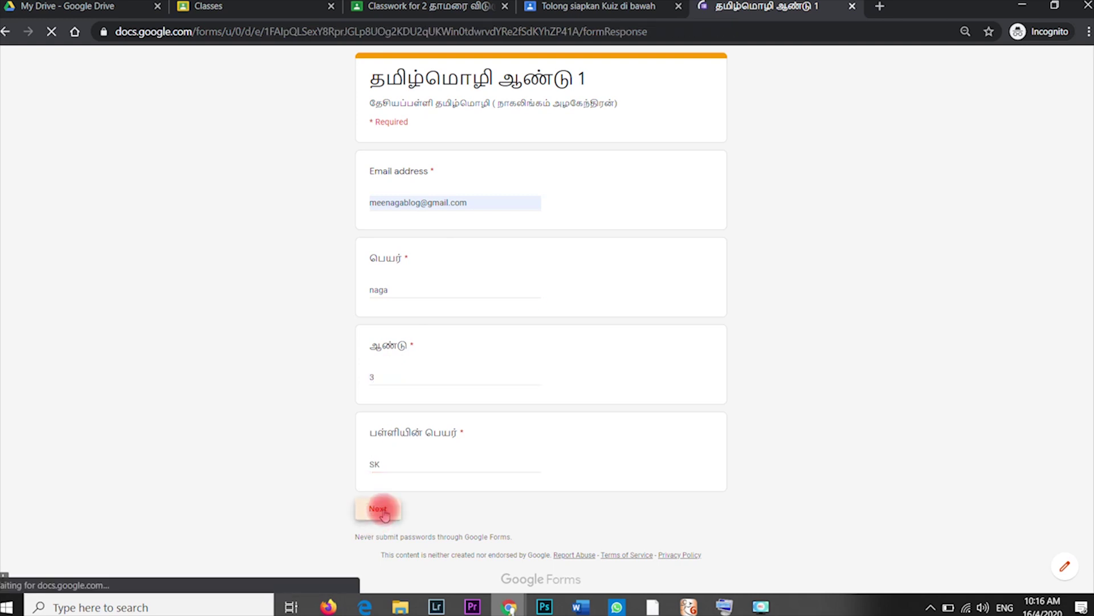
# Step: Go through the quiz questions to the end of the form and submit the responses
pyautogui.moveTo(1090, 94); pyautogui.dragTo(1090, 394)
pyautogui.scroll(-15, 374, 383)
pyautogui.click(376, 415)
pyautogui.scroll(-4, 376, 413)
pyautogui.click(375, 408)
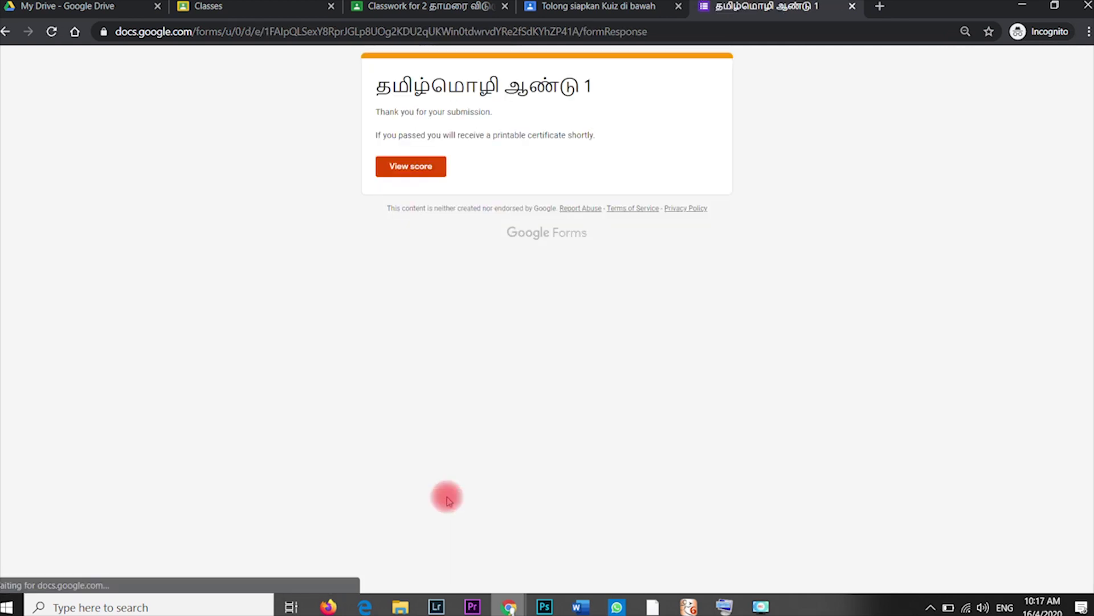
# Step: View the score of the submitted quiz and close both form pages to return to the assignment
pyautogui.click(418, 171)
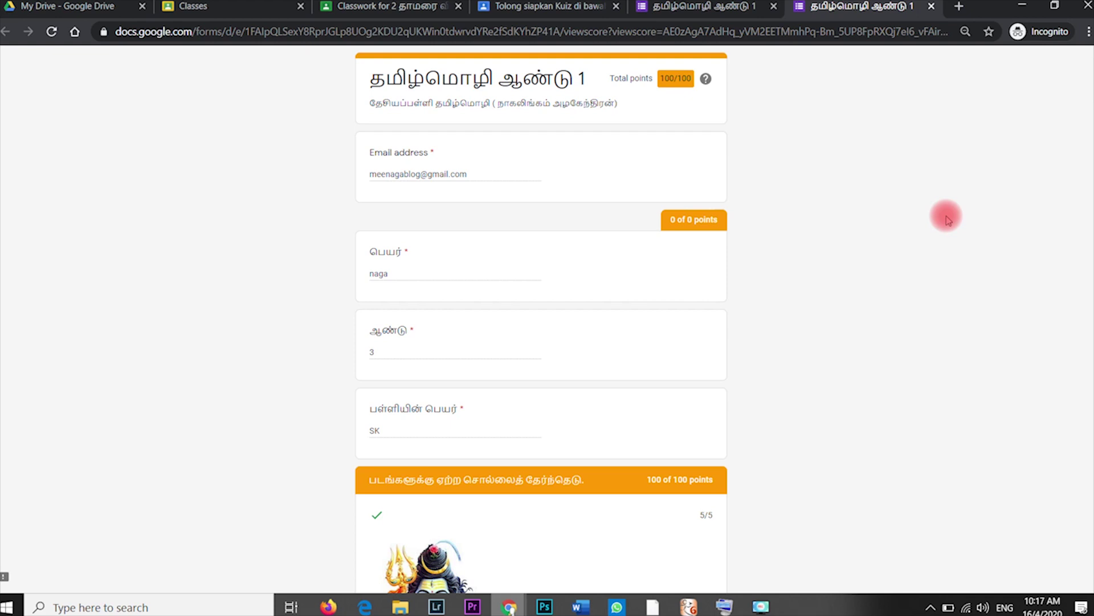
pyautogui.click(772, 8)
pyautogui.click(849, 7)
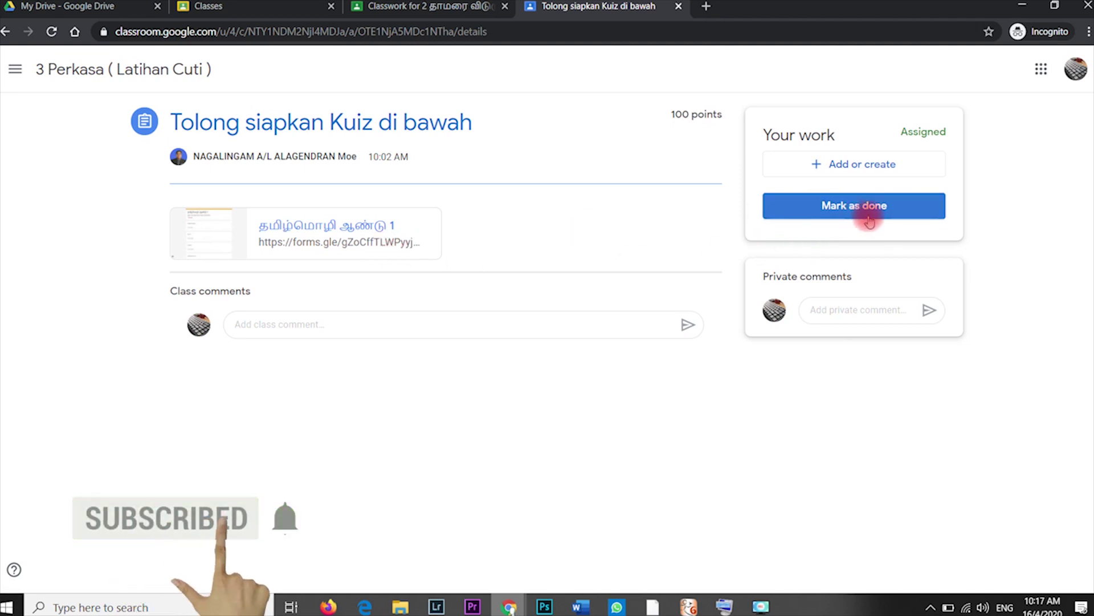
# Step: Mark the "Tolong siapkan Kuiz di bawah" assignment as done without attaching any work
pyautogui.click(860, 208)
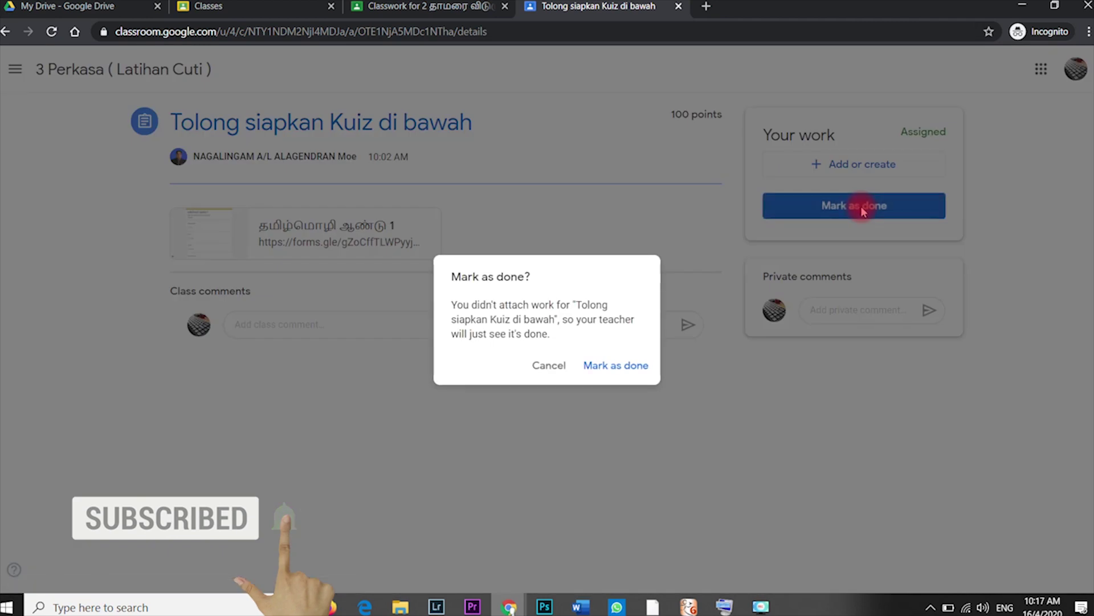
pyautogui.click(612, 371)
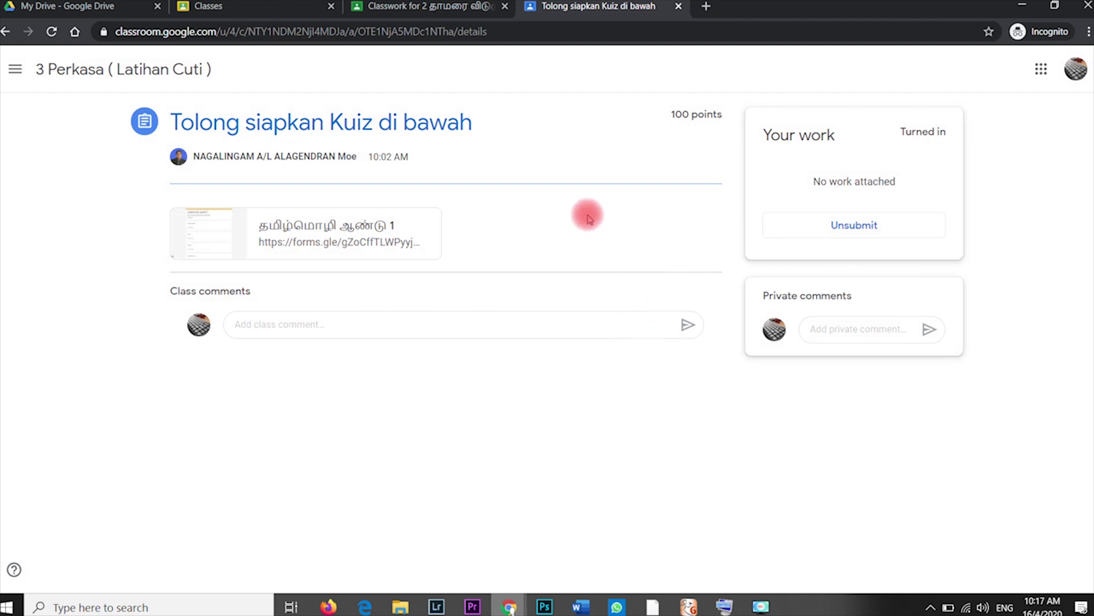
# Step: Return to the class's classwork list and check the status of the "Tolong siapkan Kuiz di bawah" assignment
pyautogui.click(94, 73)
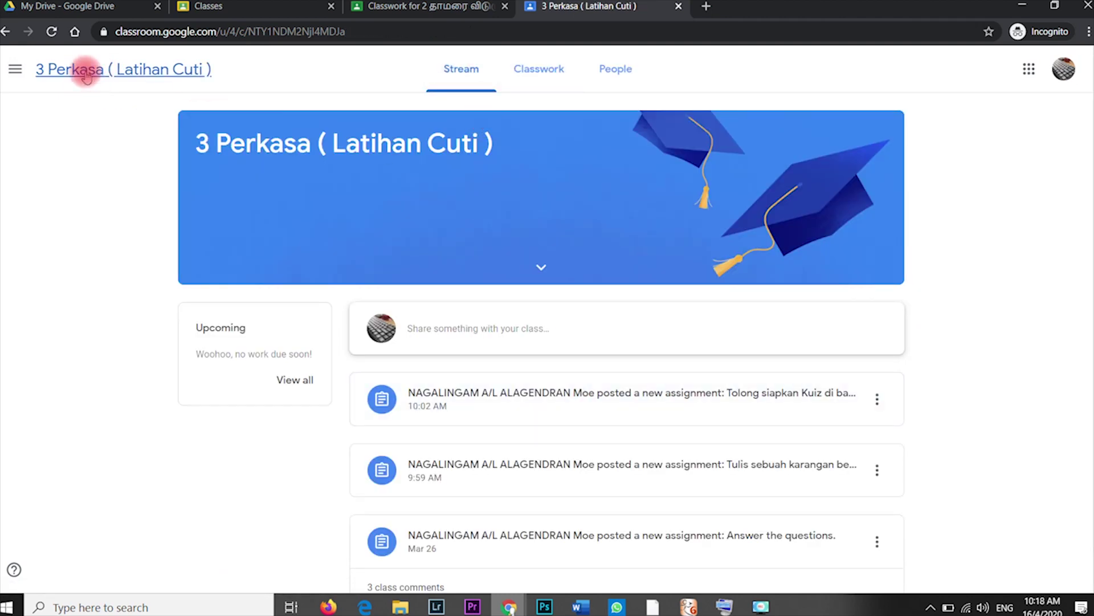
pyautogui.click(532, 72)
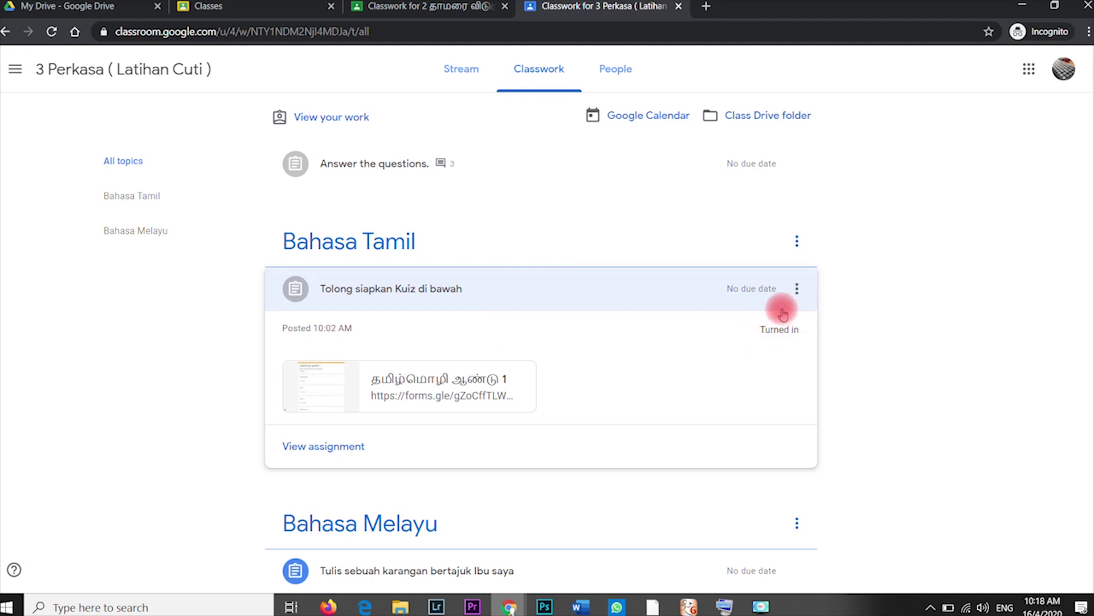
pyautogui.scroll(-1, 1091, 169)
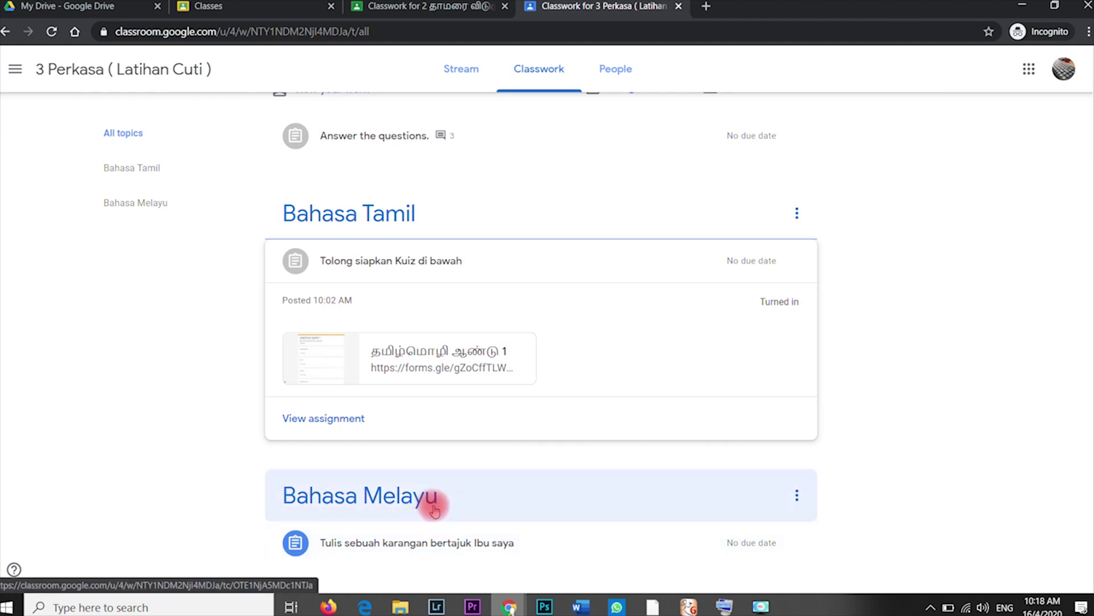
# Step: Open the "Tulis sebuah karangan bertajuk Ibu saya" assignment and its attached Google Docs essay file, accepting the view history notice
pyautogui.click(417, 551)
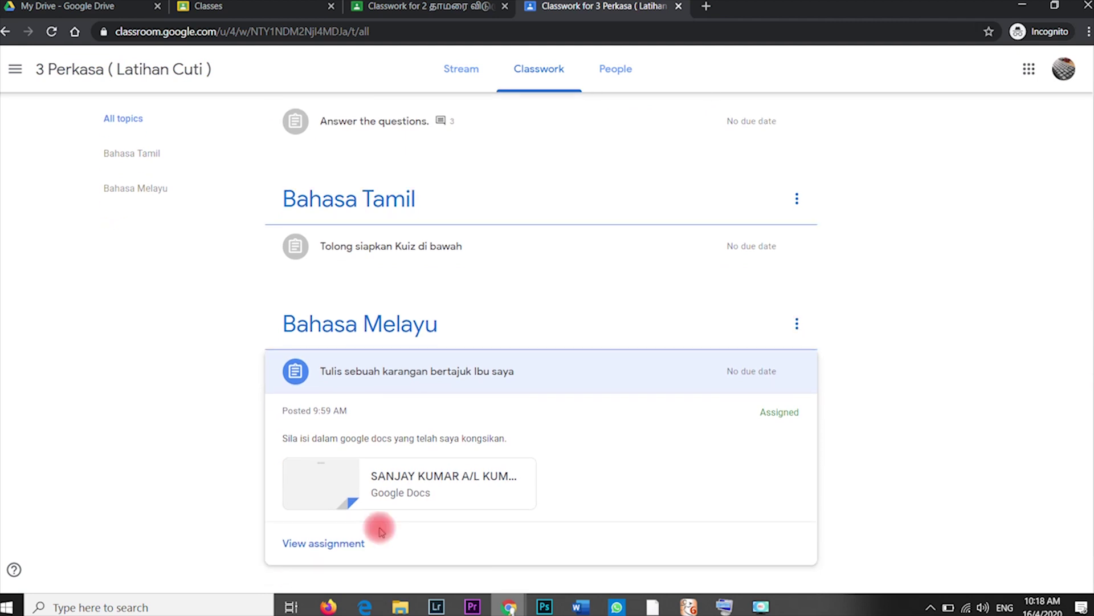
pyautogui.click(323, 546)
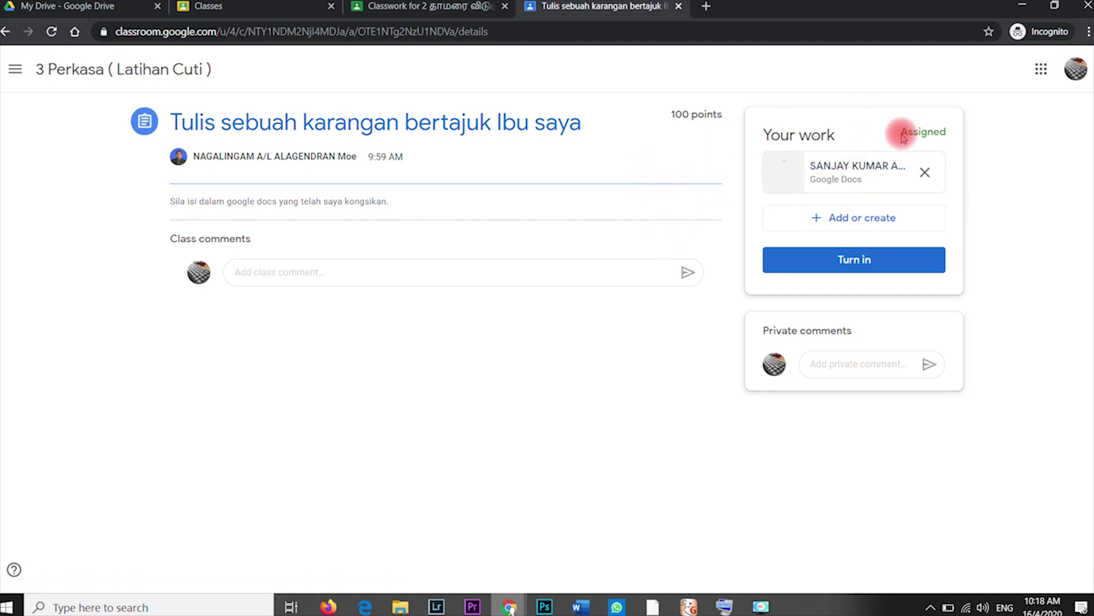
pyautogui.click(852, 183)
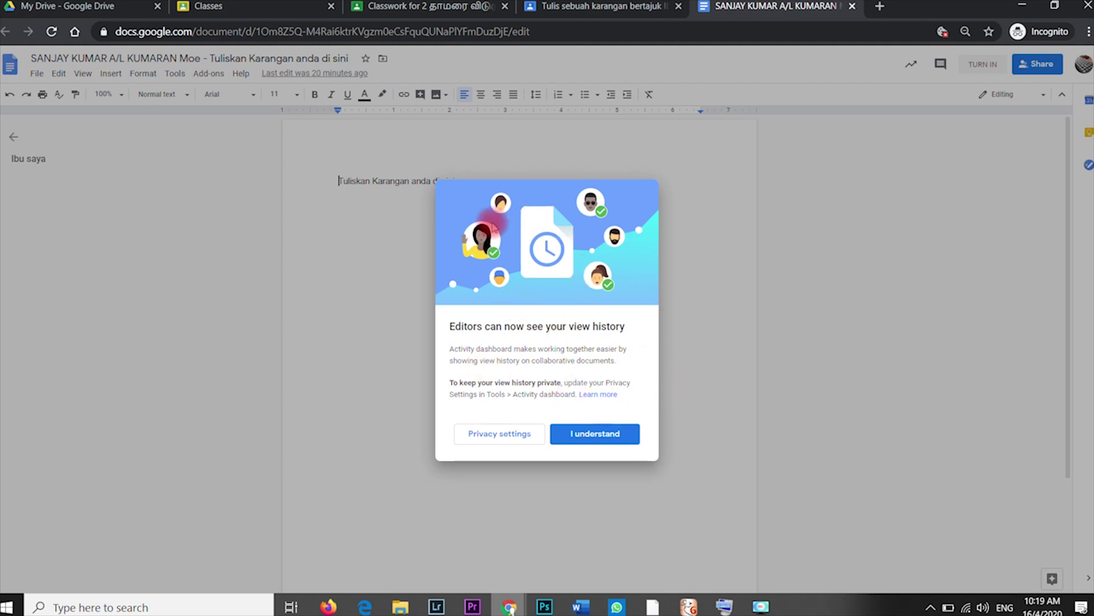
pyautogui.click(590, 435)
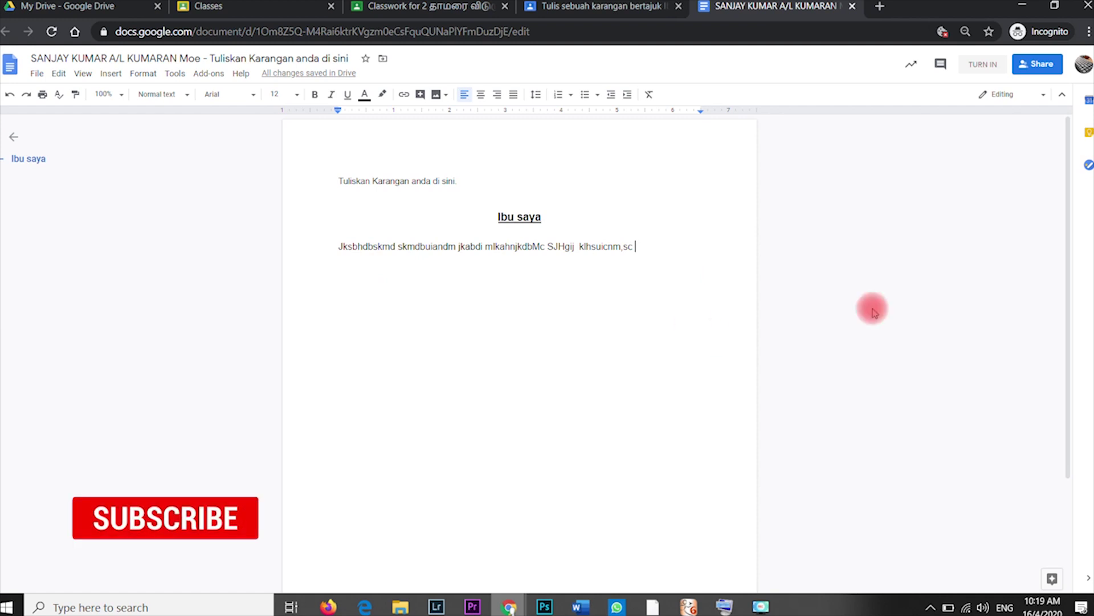
# Step: Turn in the essay document for the "Tulis sebuah karangan bertajuk Ibu saya" assignment and return to the class page
pyautogui.moveTo(1067, 254); pyautogui.dragTo(1060, 189)
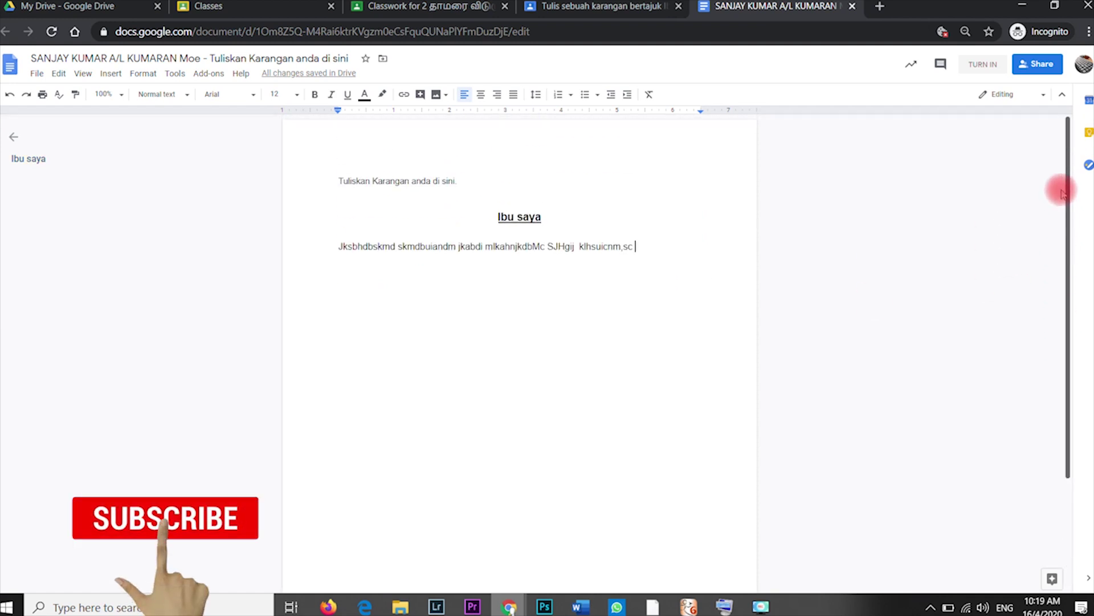
pyautogui.click(981, 68)
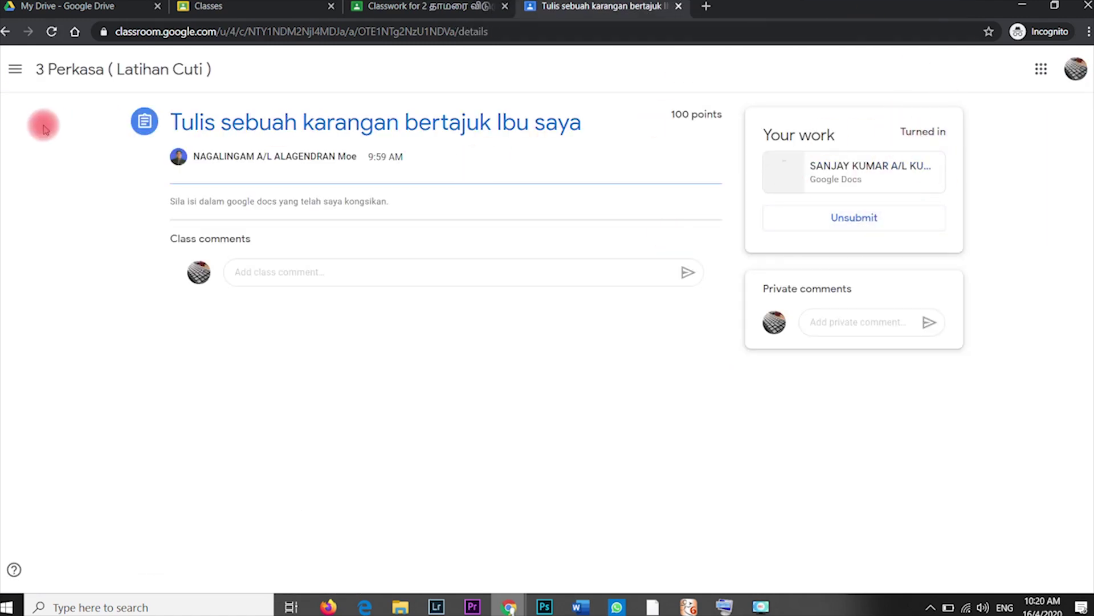
pyautogui.click(75, 71)
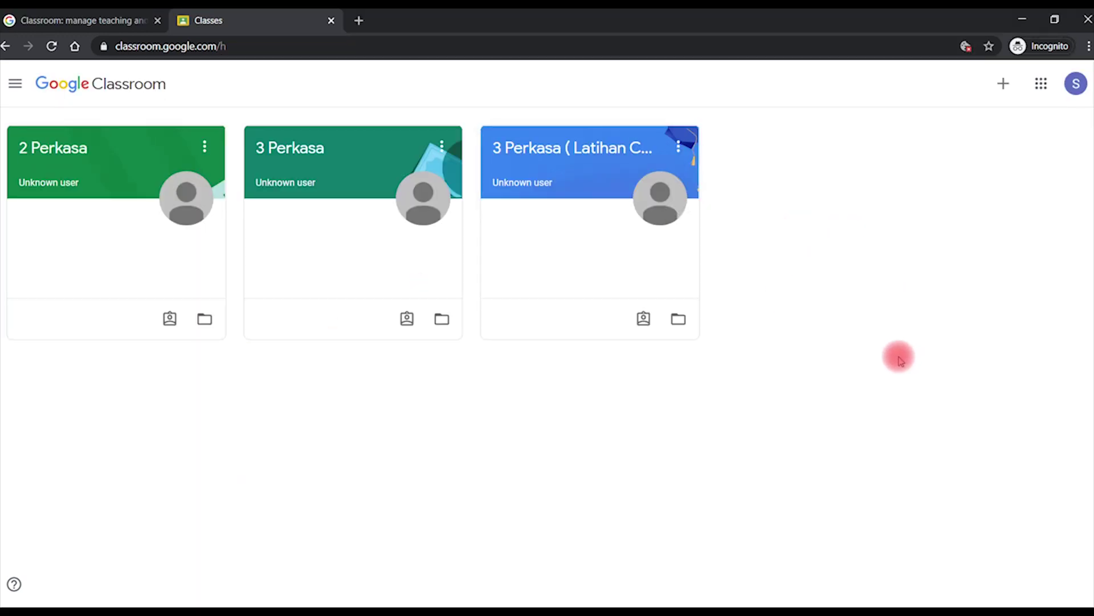
# Step: Check the signed-in account's details and open the account's Gmail inbox, keeping the Default view
pyautogui.click(1076, 86)
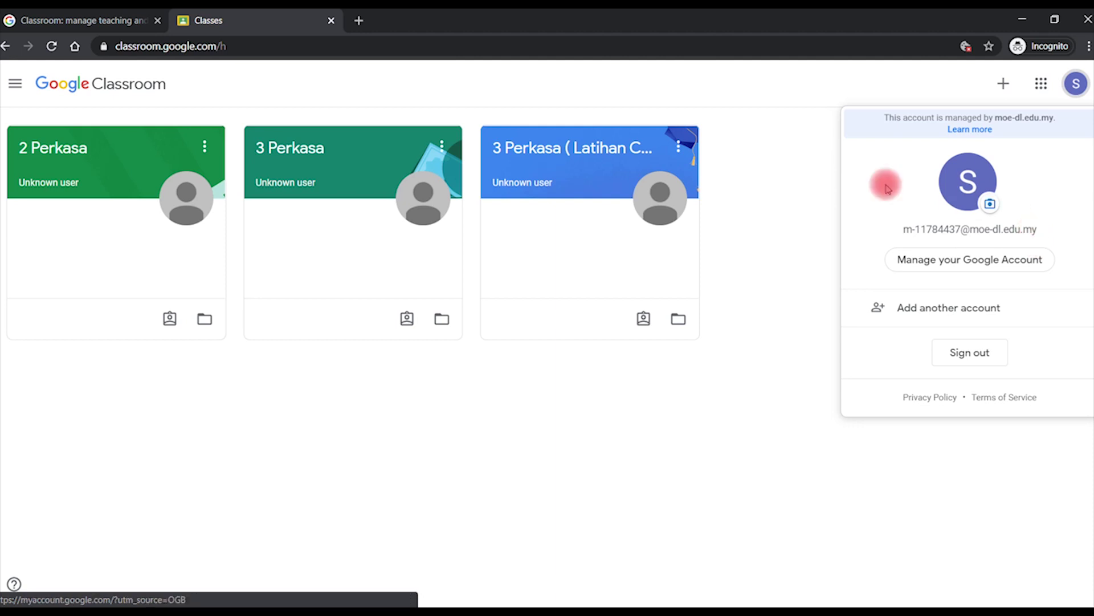
pyautogui.click(807, 132)
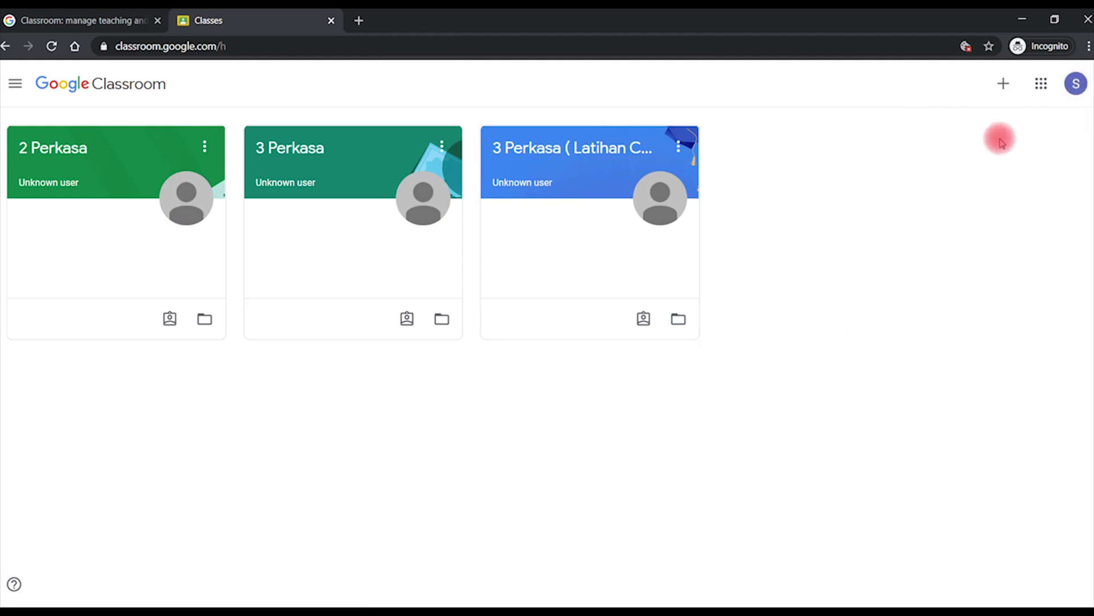
pyautogui.click(1043, 89)
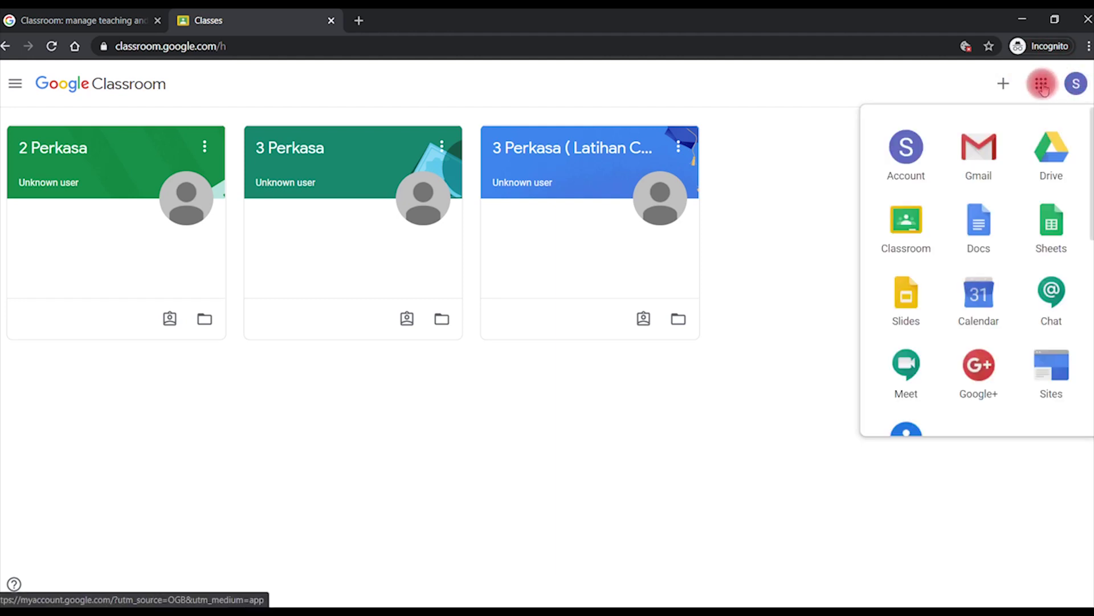
pyautogui.click(986, 149)
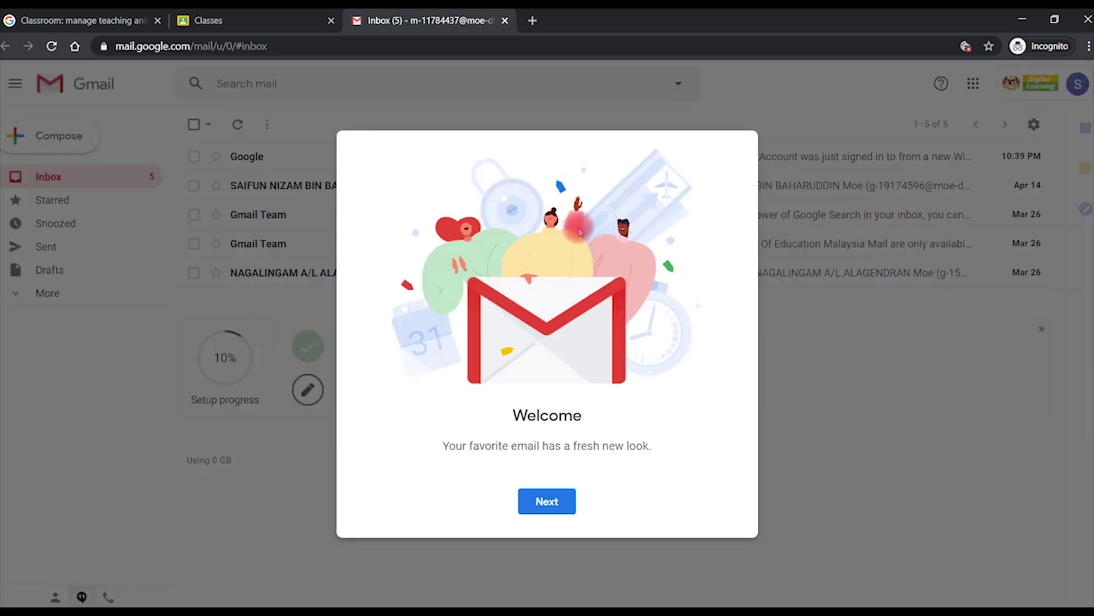
pyautogui.click(548, 502)
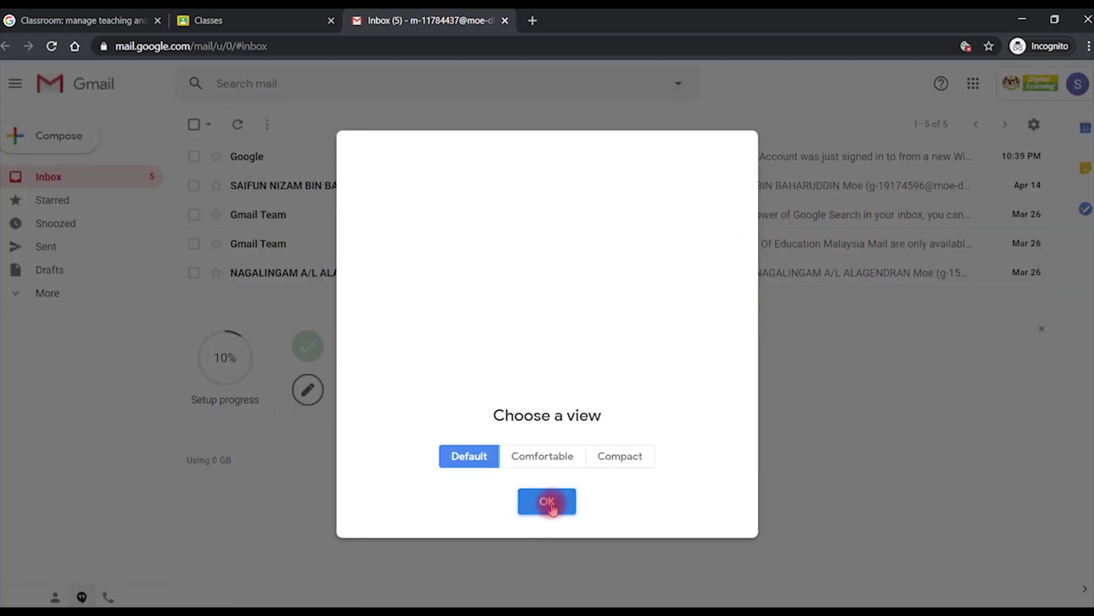
pyautogui.click(551, 503)
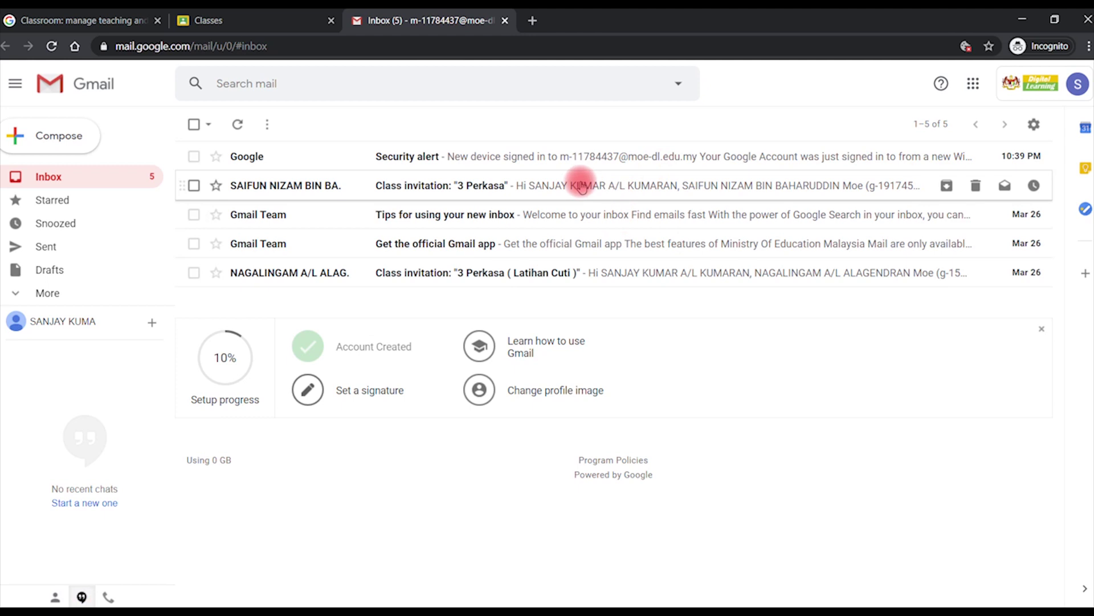
# Step: Join the class from the "3 Perkasa" invitation e-mail and look through its Classwork and Stream pages
pyautogui.click(494, 187)
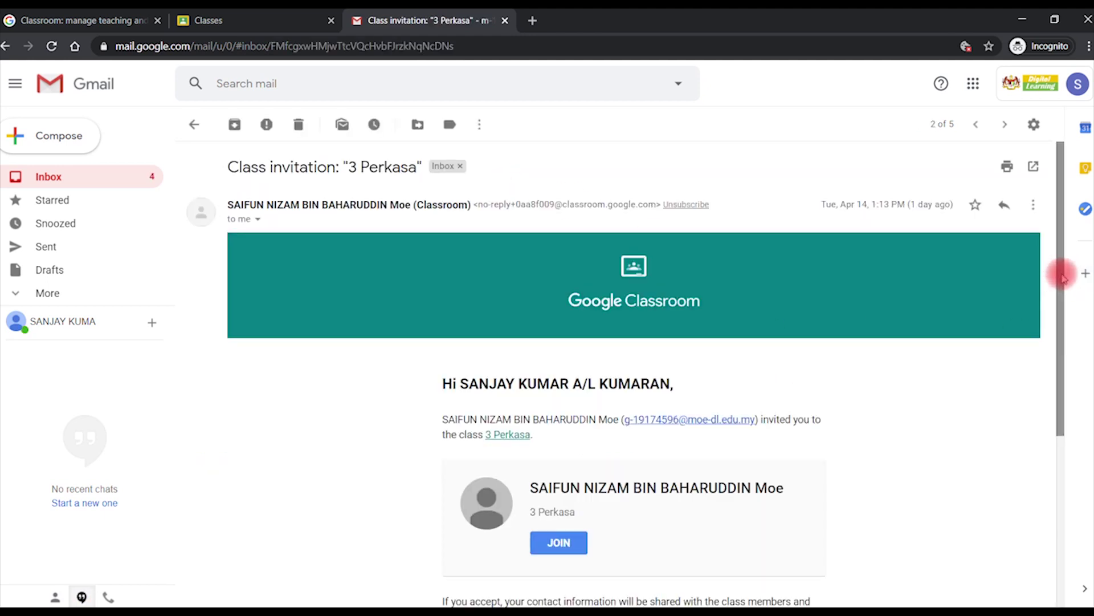
pyautogui.scroll(-2, 555, 406)
pyautogui.click(559, 432)
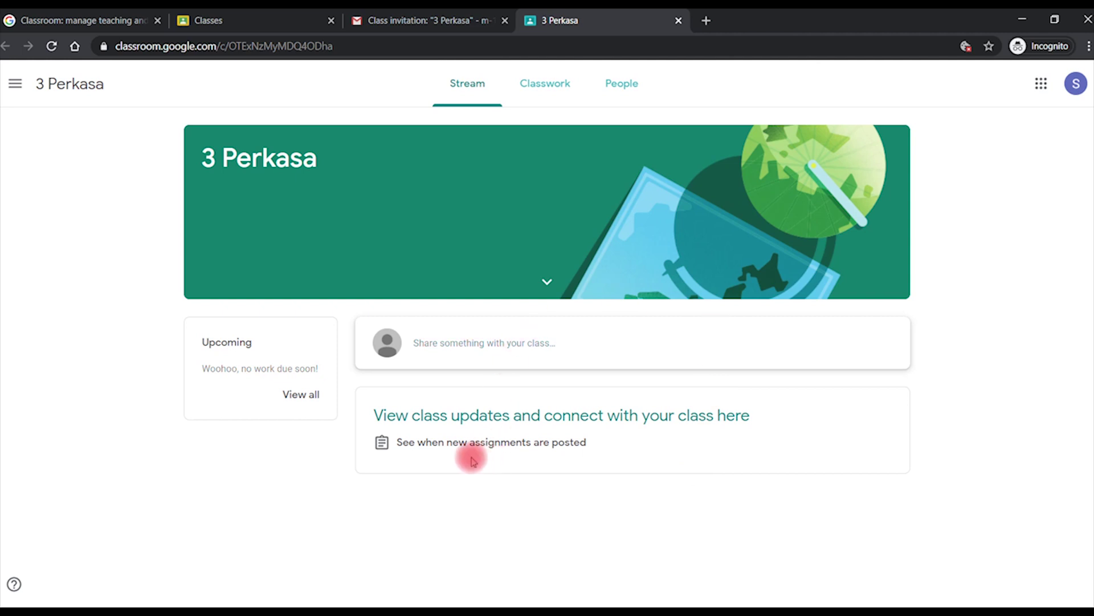
pyautogui.click(554, 88)
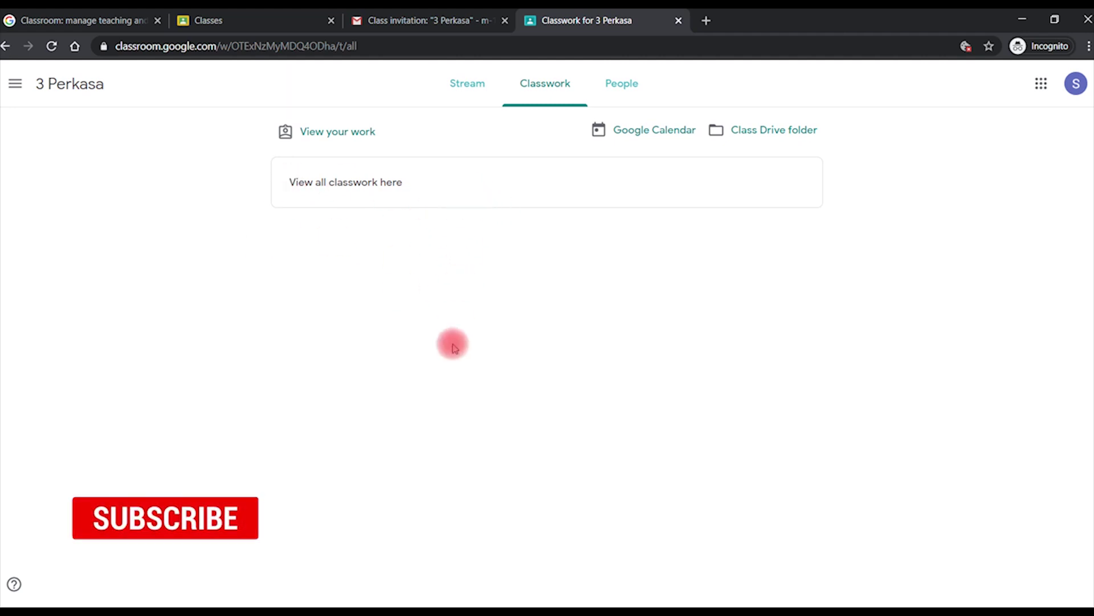
pyautogui.click(456, 80)
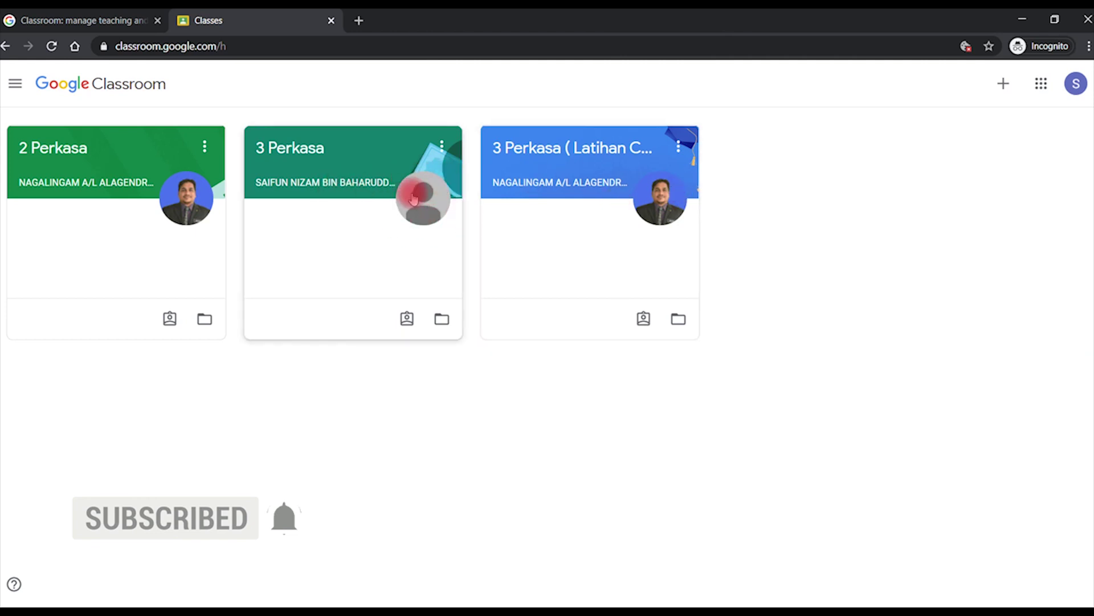
# Step: Upload the keyboard photo from the Vaathiyaaru folder as a new profile photo for the signed-in account
pyautogui.click(1076, 83)
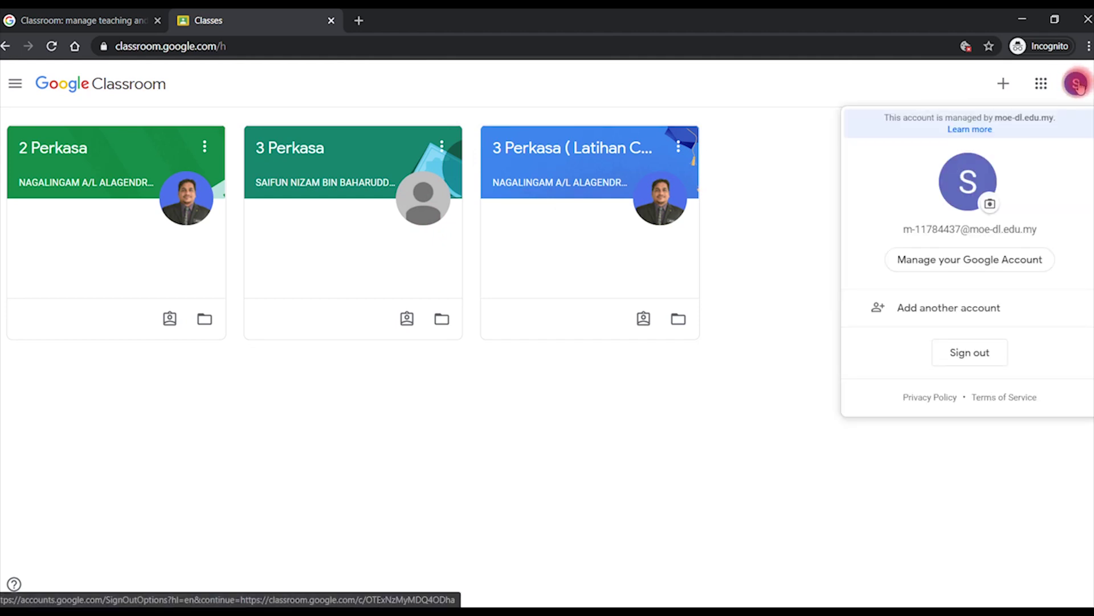
pyautogui.click(991, 207)
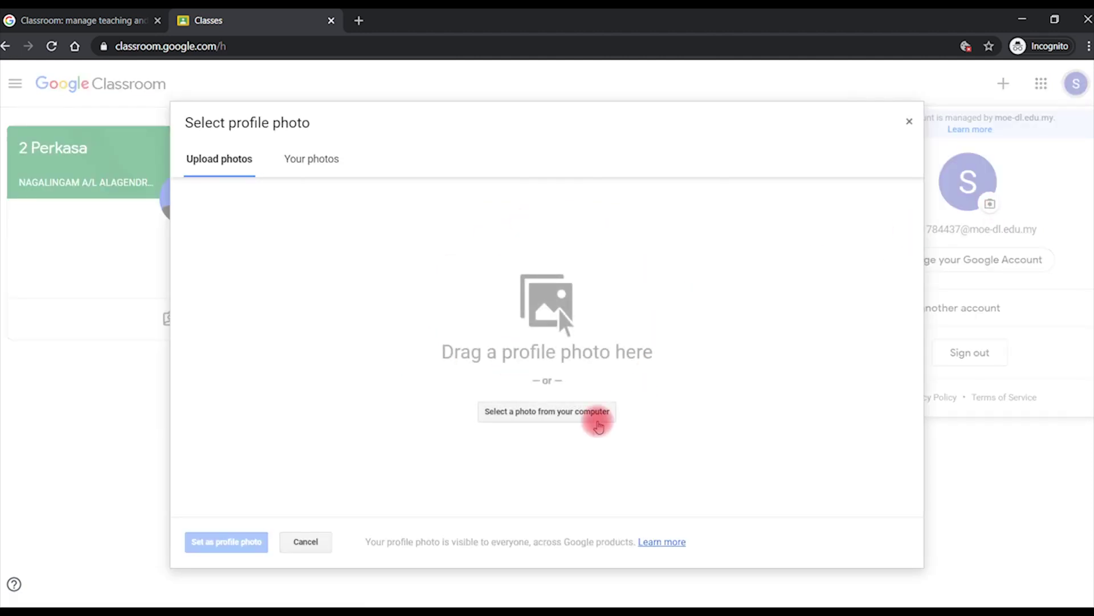
pyautogui.click(540, 417)
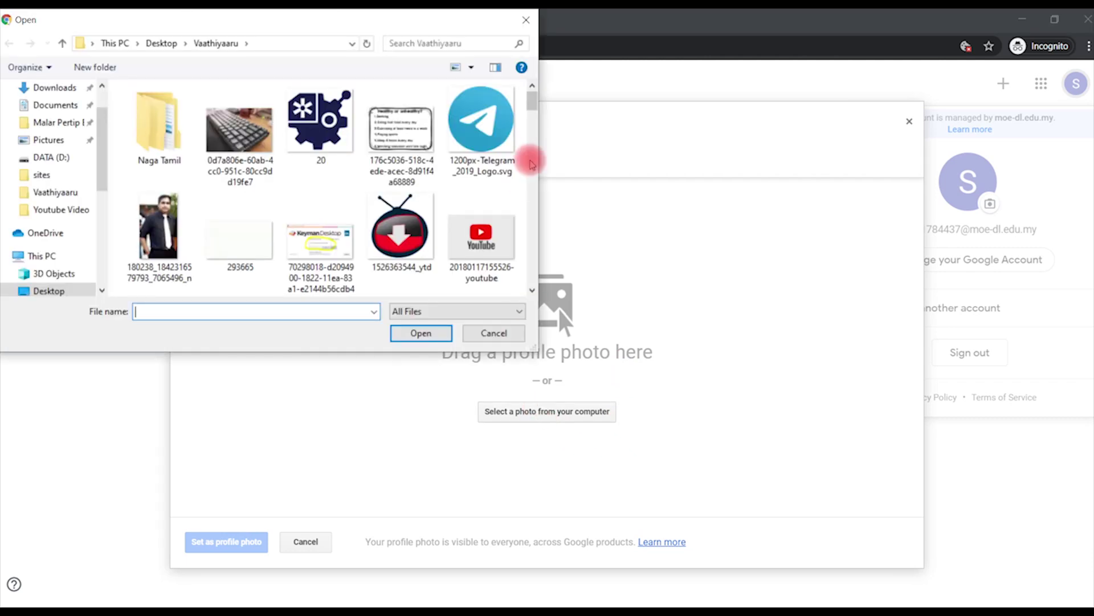
pyautogui.click(251, 130)
pyautogui.click(433, 332)
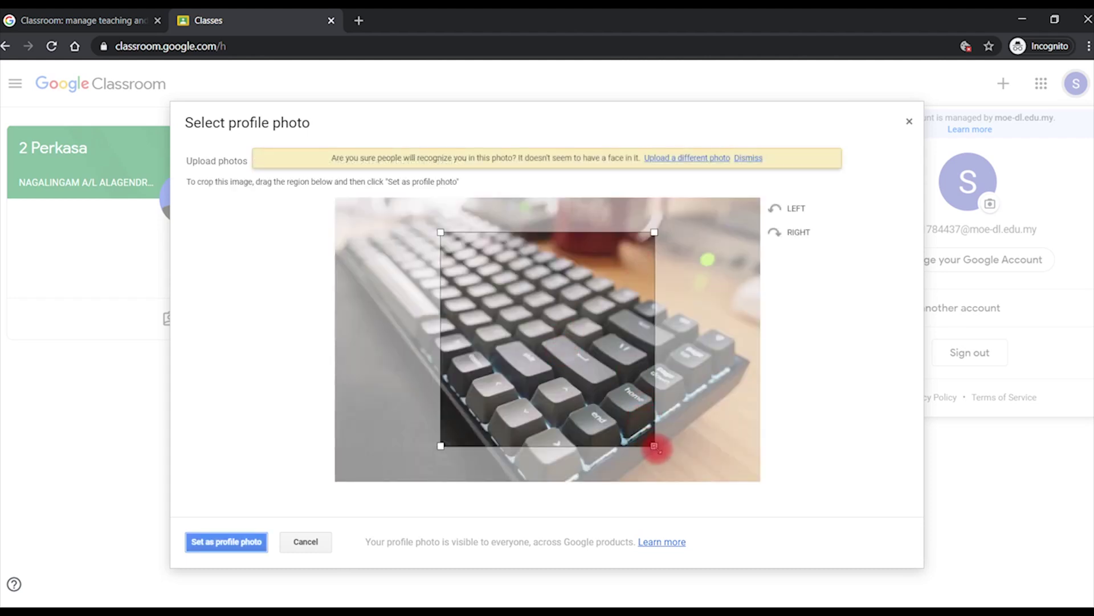
# Step: Enlarge the crop region to the full height of the keyboard photo and set it as the profile photo
pyautogui.moveTo(654, 446); pyautogui.dragTo(708, 484)
pyautogui.moveTo(440, 230); pyautogui.dragTo(399, 199)
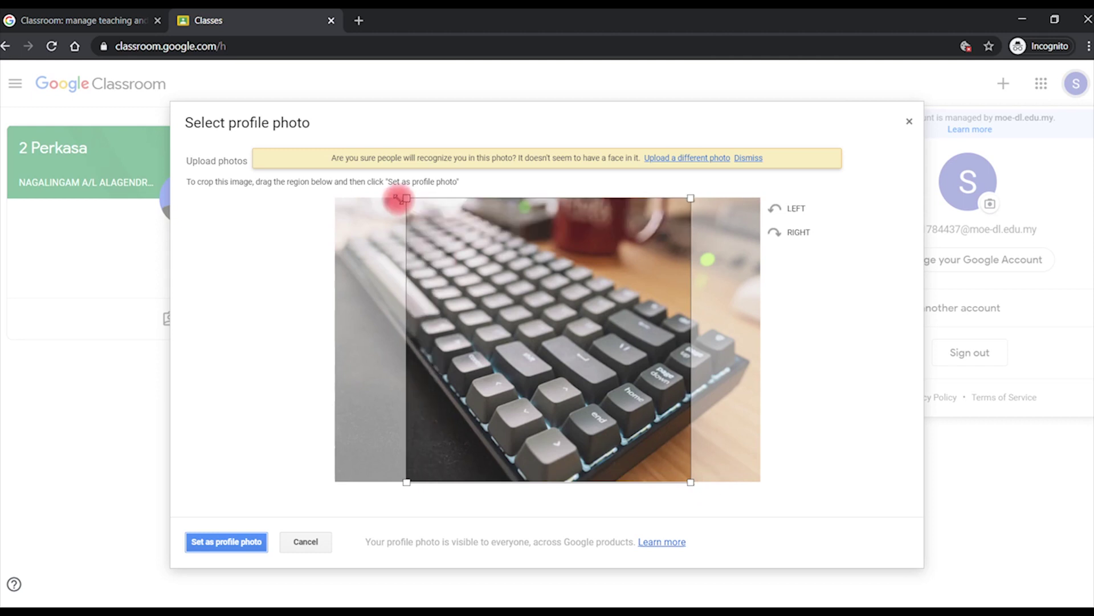
pyautogui.click(223, 542)
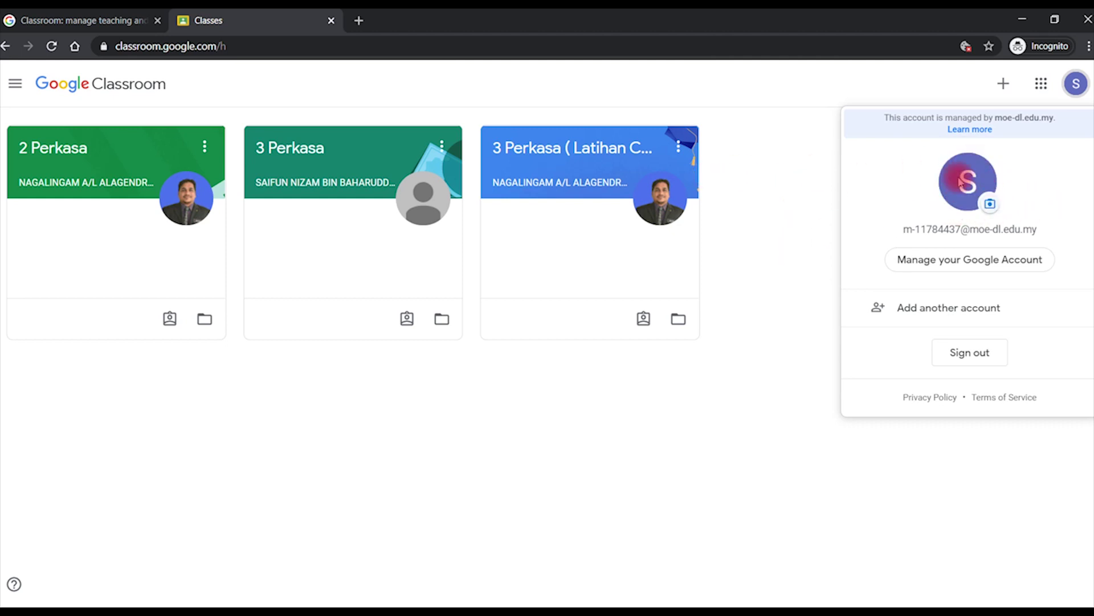
pyautogui.click(806, 225)
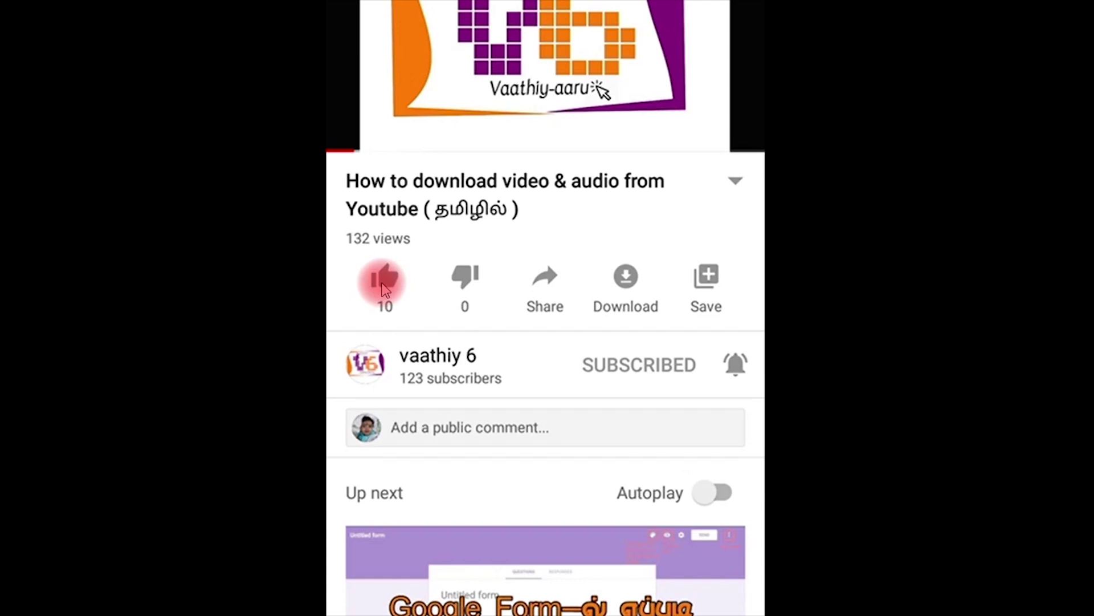
pyautogui.click(383, 282)
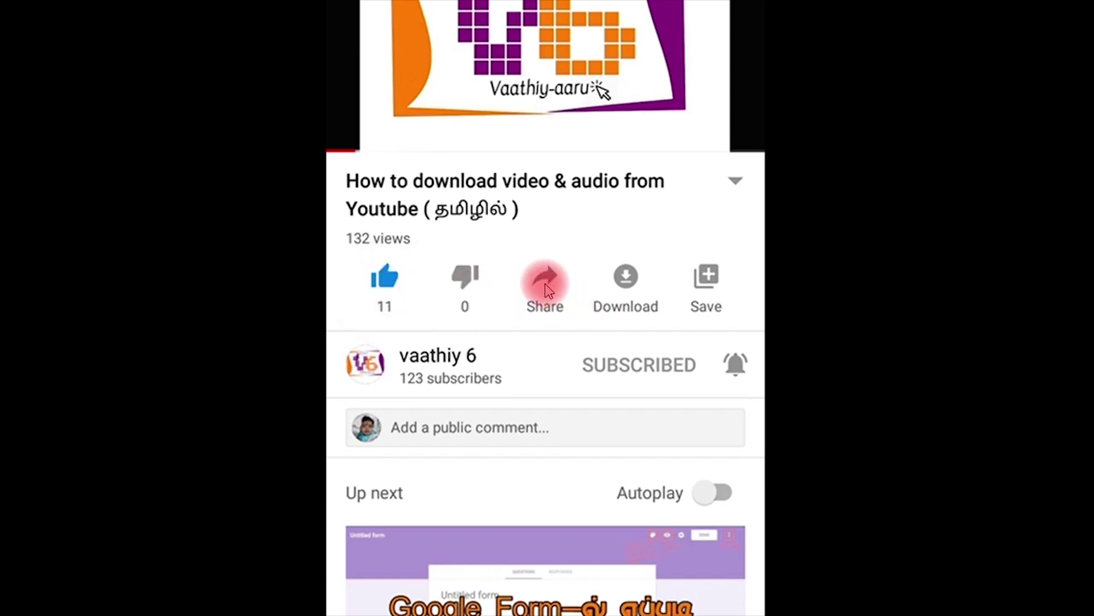
pyautogui.click(546, 285)
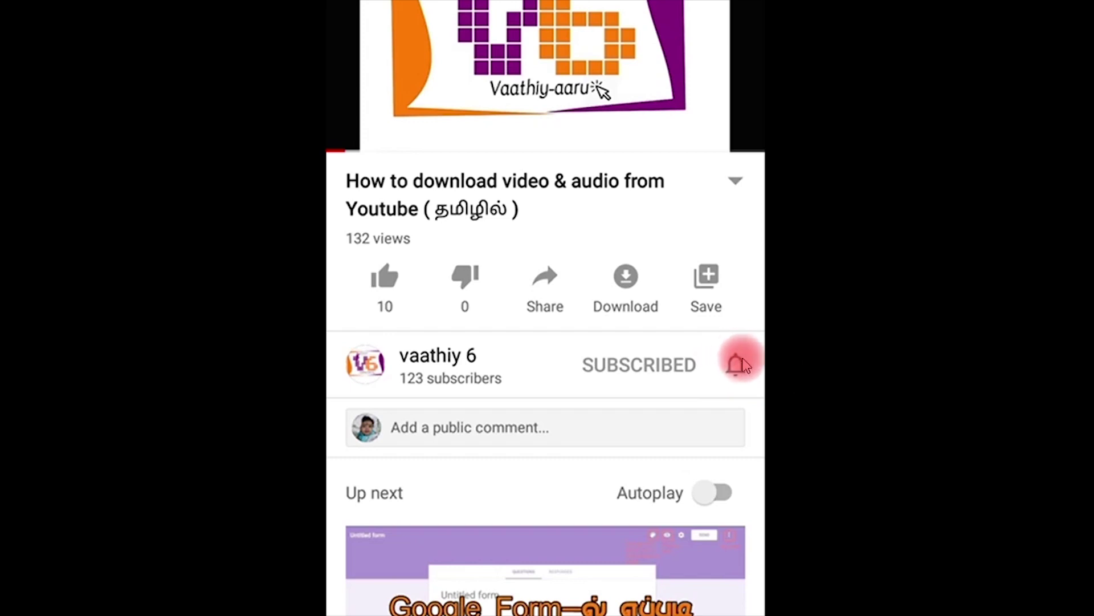
pyautogui.click(737, 364)
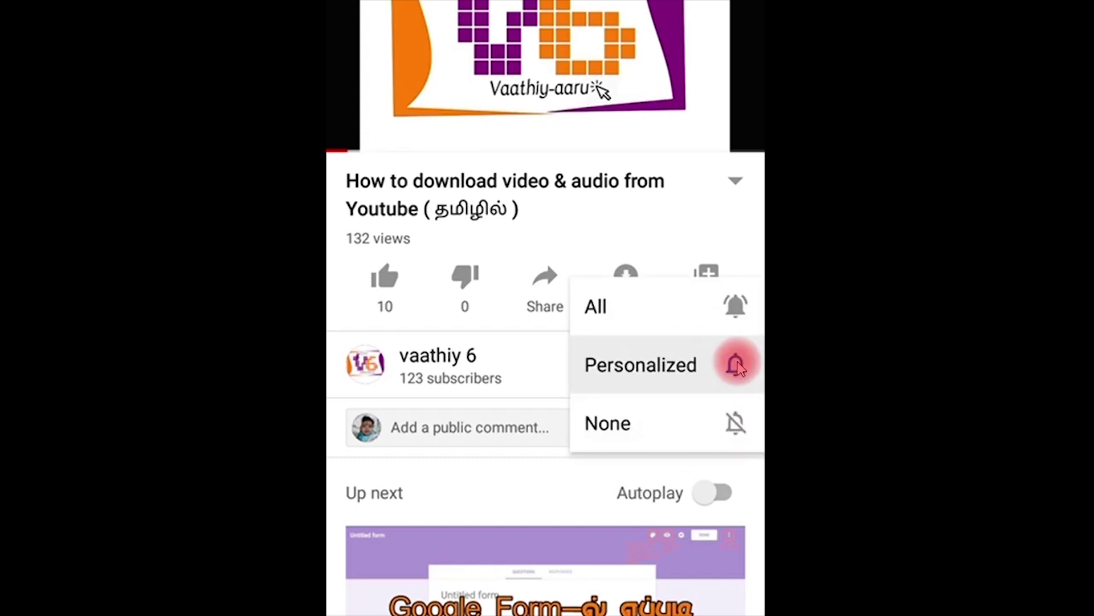
pyautogui.click(710, 307)
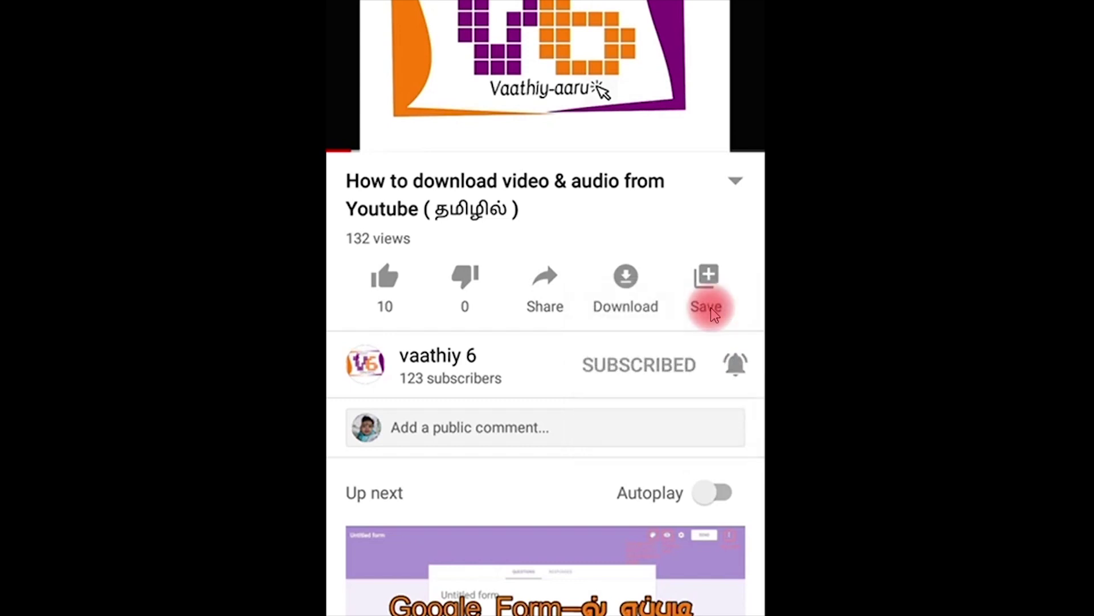